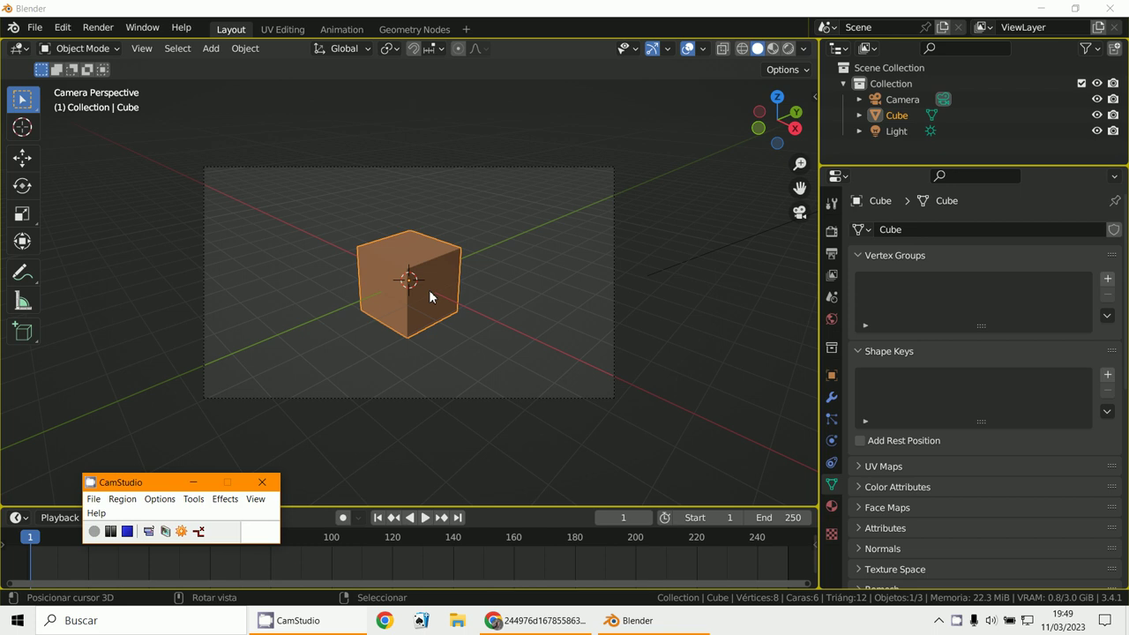
Step: Delete the default cube and add a UV sphere mesh in its place
left_click(429, 289)
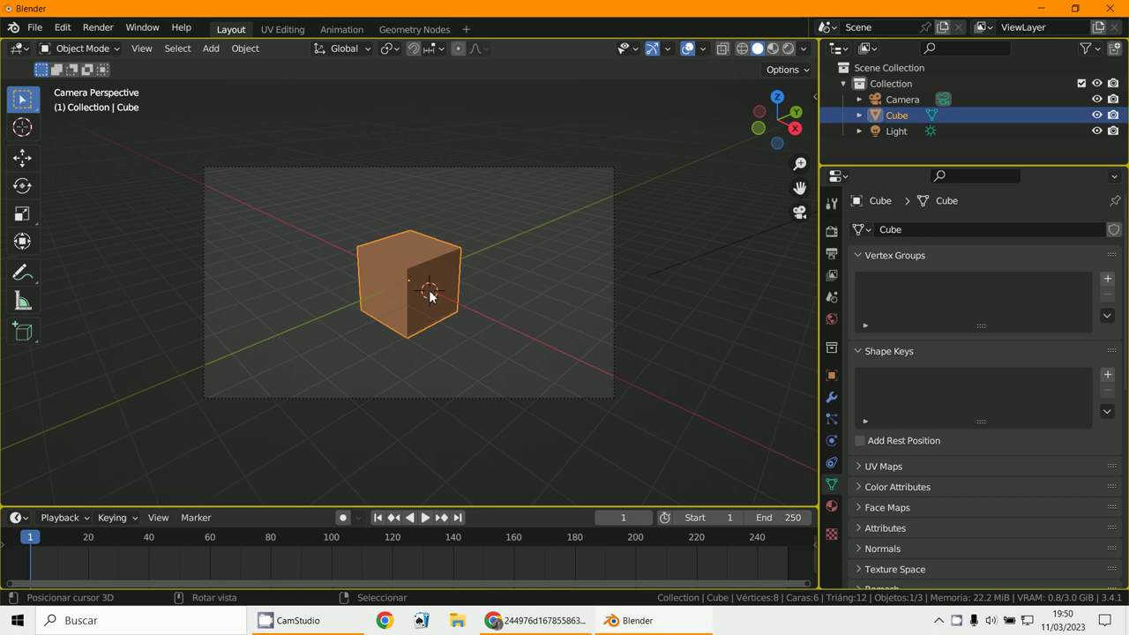
key("x")
left_click(430, 294)
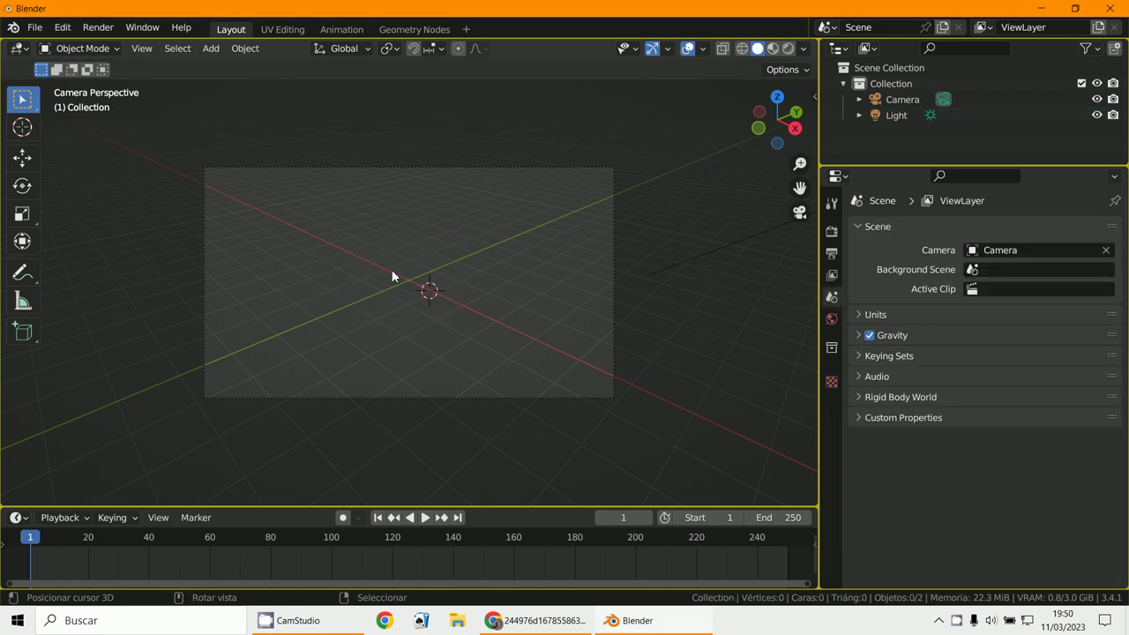
left_click(212, 48)
mouse_move(238, 68)
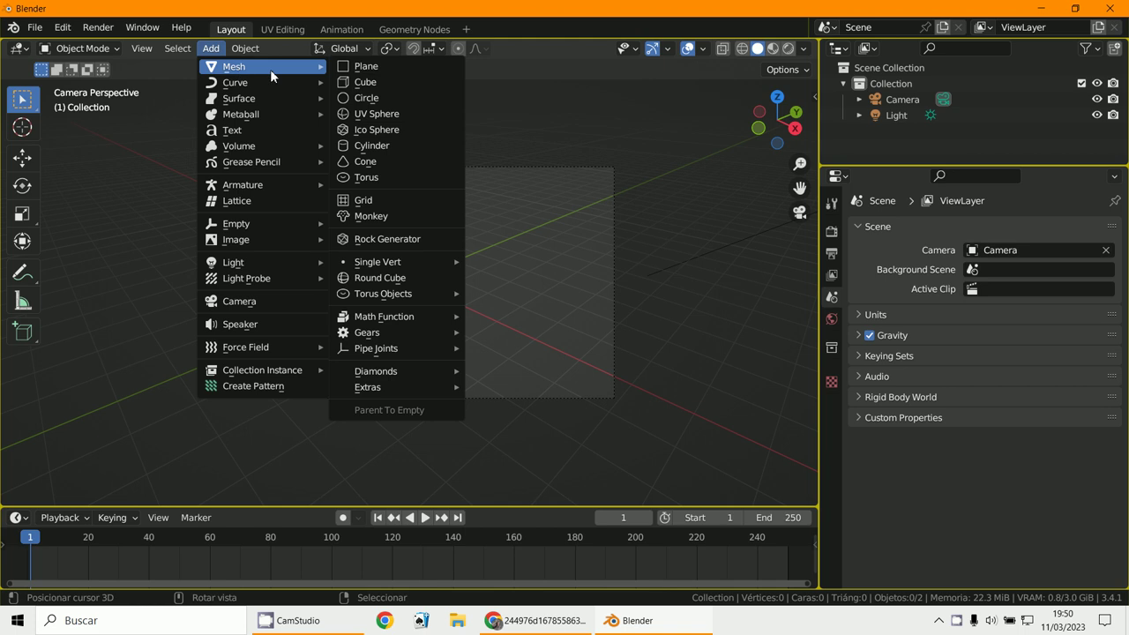
left_click(375, 114)
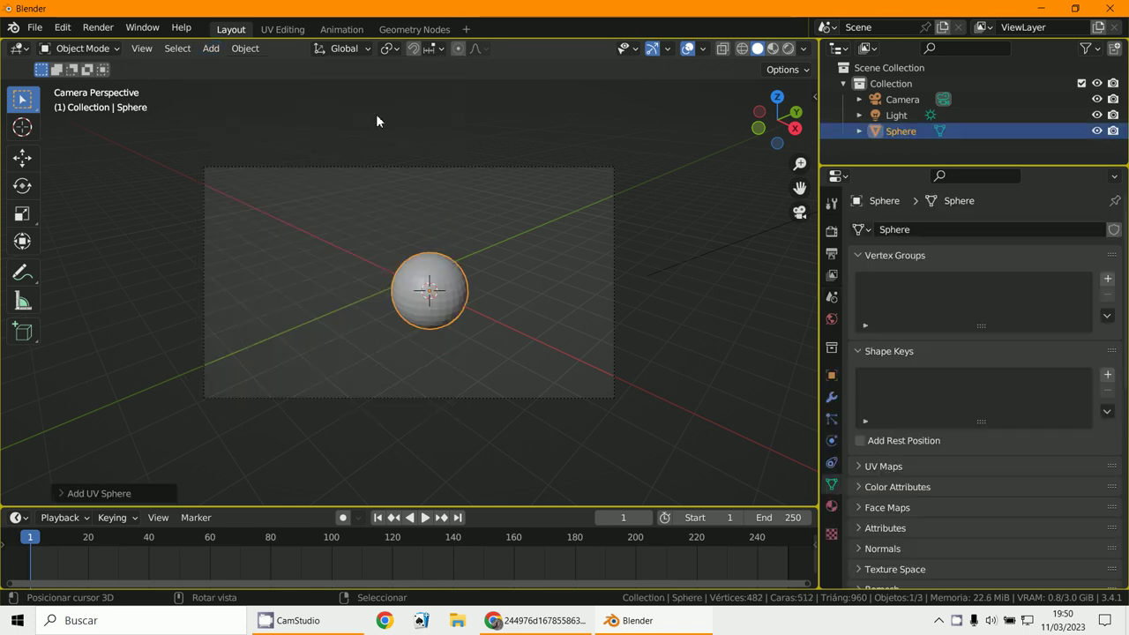
Step: In Edit Mode, duplicate the whole sphere mesh, enlarge the copy slightly and offset it so it partly overlaps the original
left_click(86, 47)
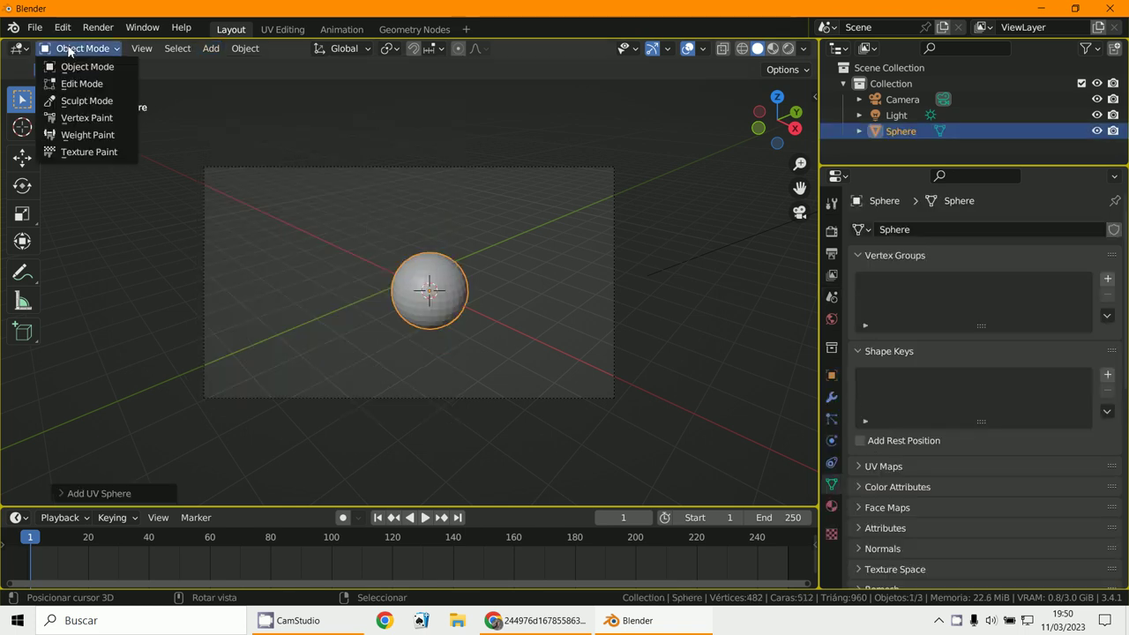
left_click(87, 80)
scroll(265, 225, "up", 2)
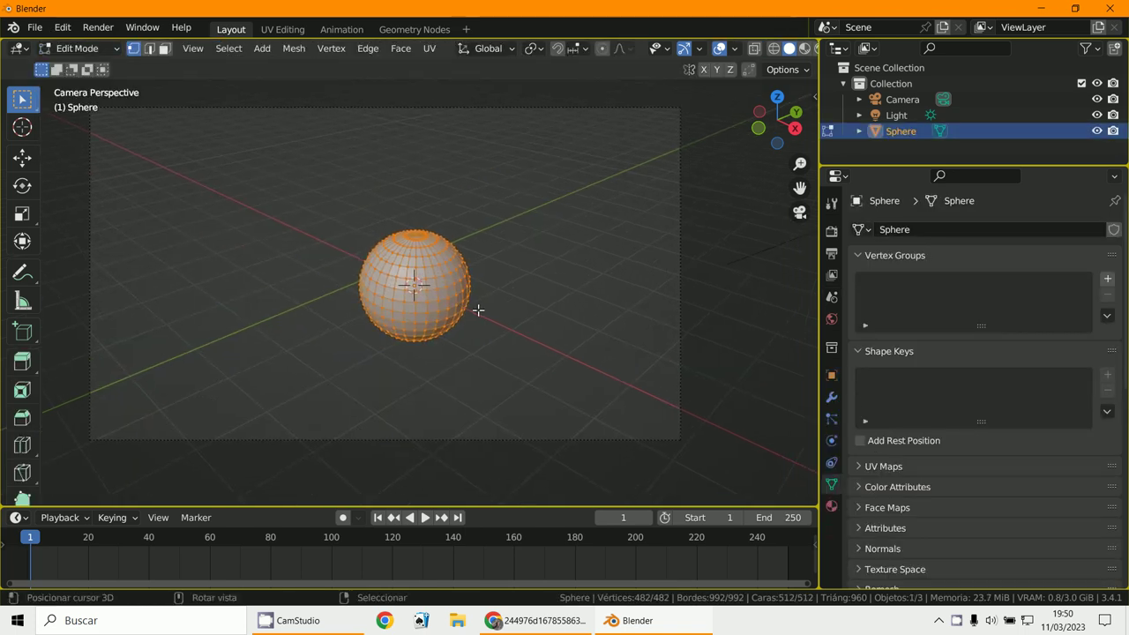
key("shift+d")
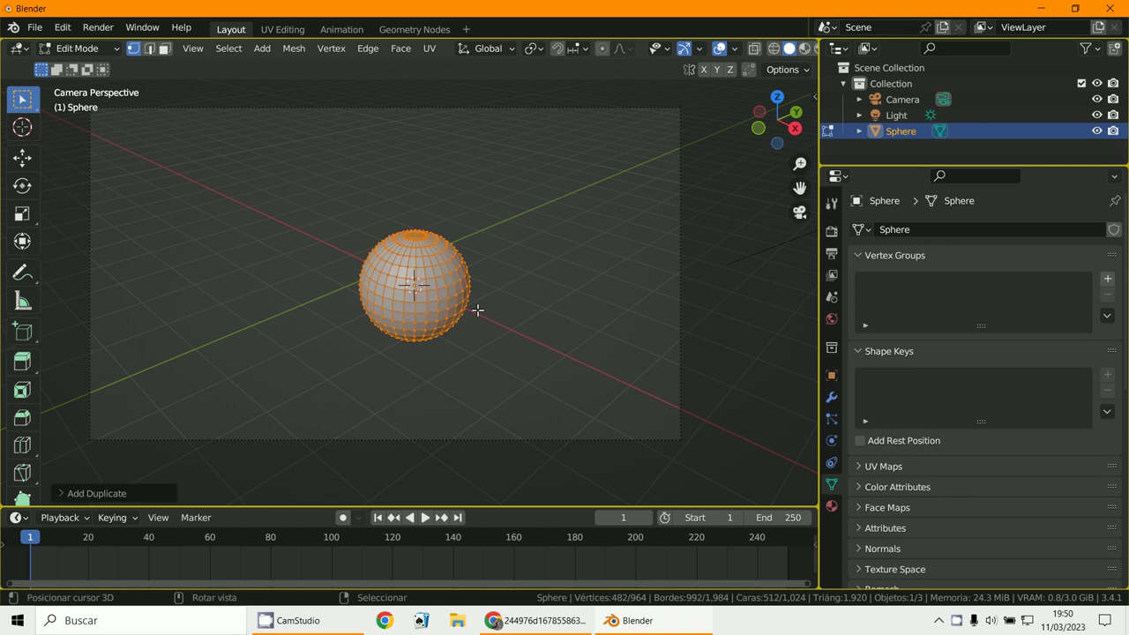
key("s")
left_click(484, 312)
key("g")
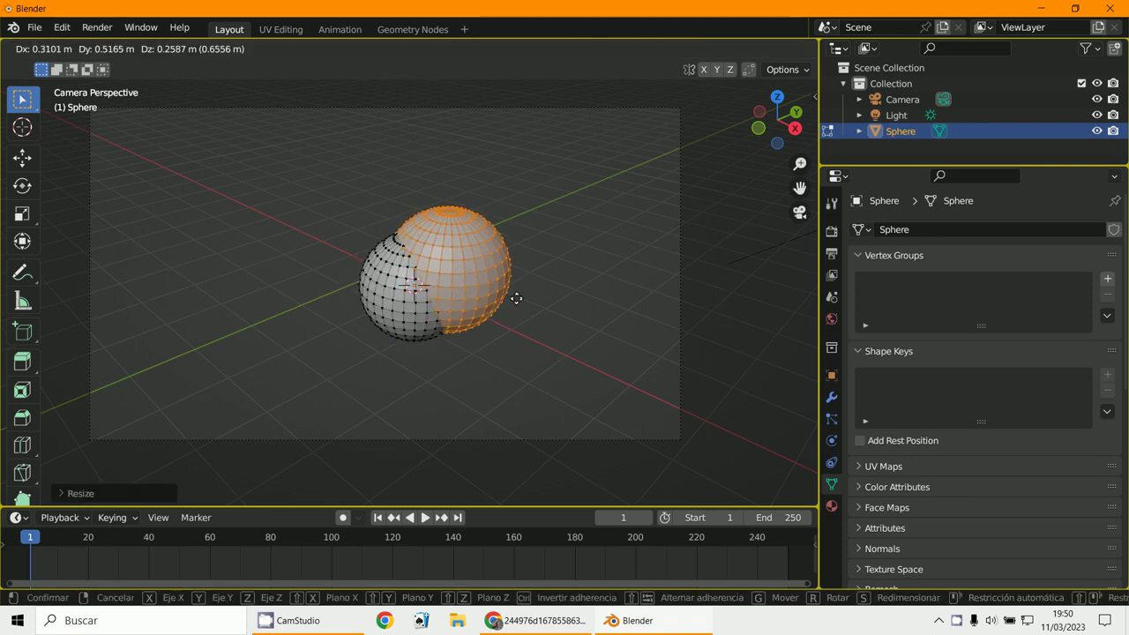
left_click(499, 300)
scroll(205, 149, "up", 2)
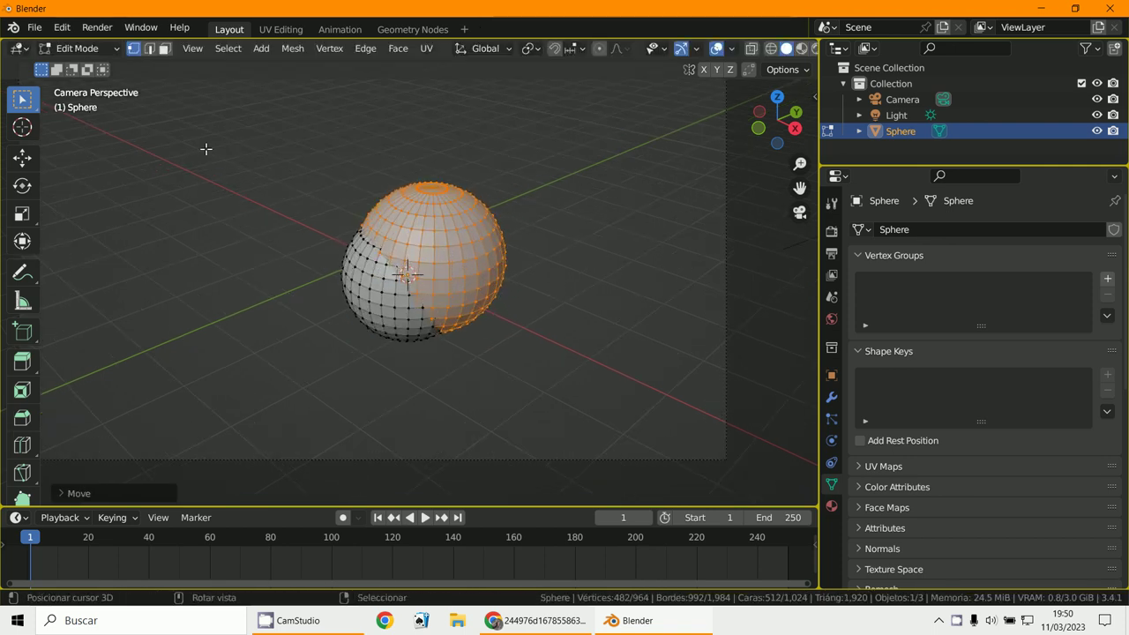
Step: Return to Object Mode, add a single-bone armature and set it to display In Front of the mesh
left_click(77, 48)
left_click(73, 65)
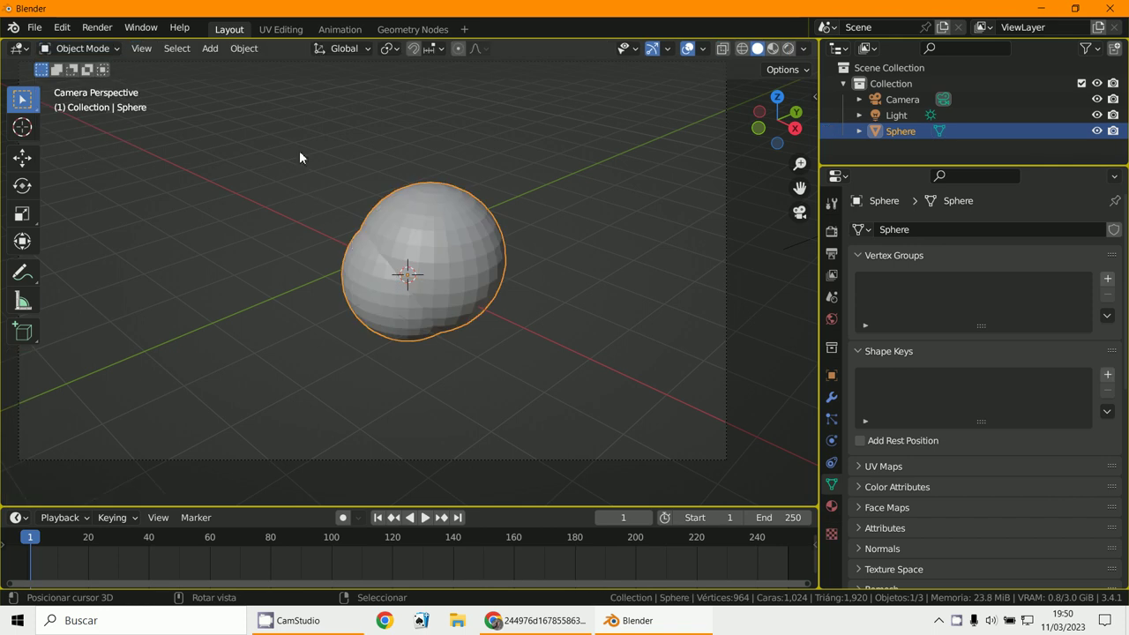
left_click(209, 49)
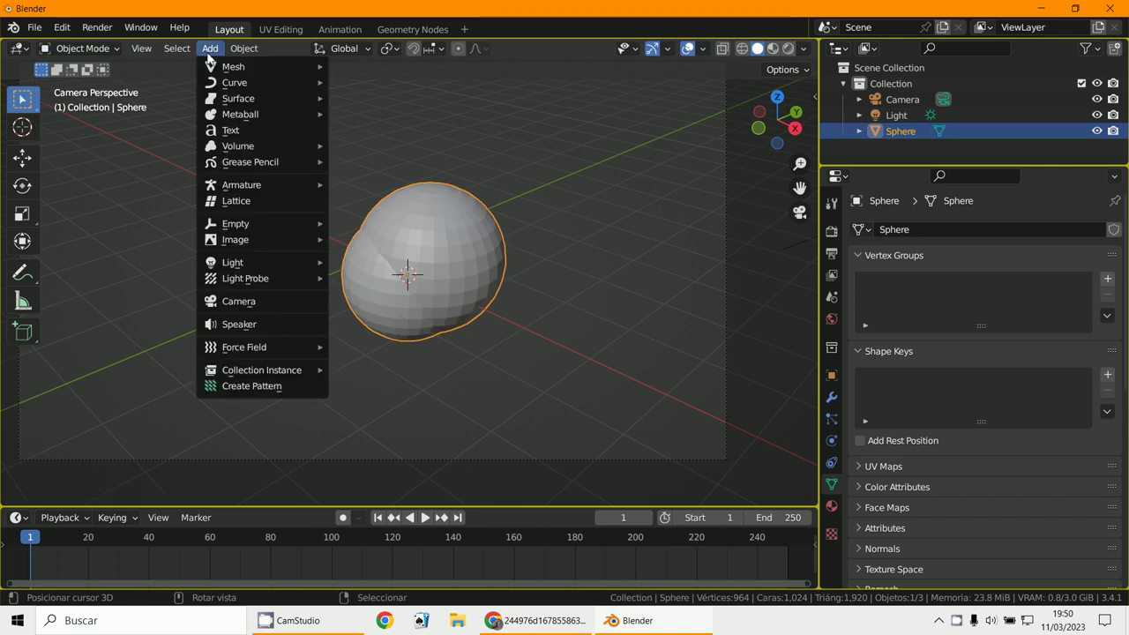
mouse_move(258, 188)
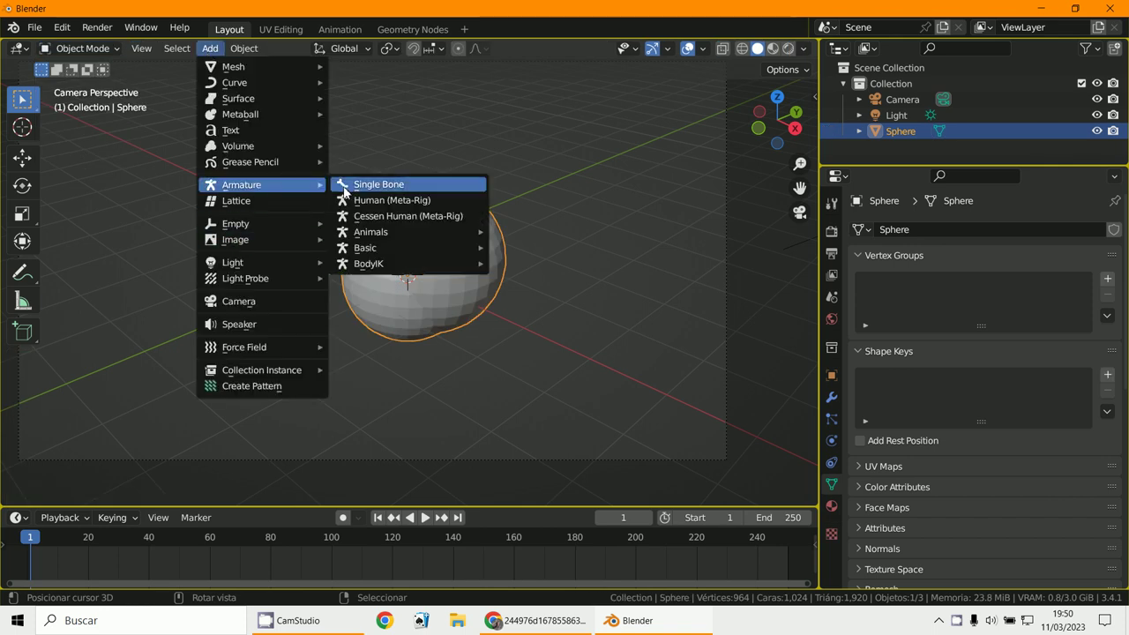
left_click(371, 184)
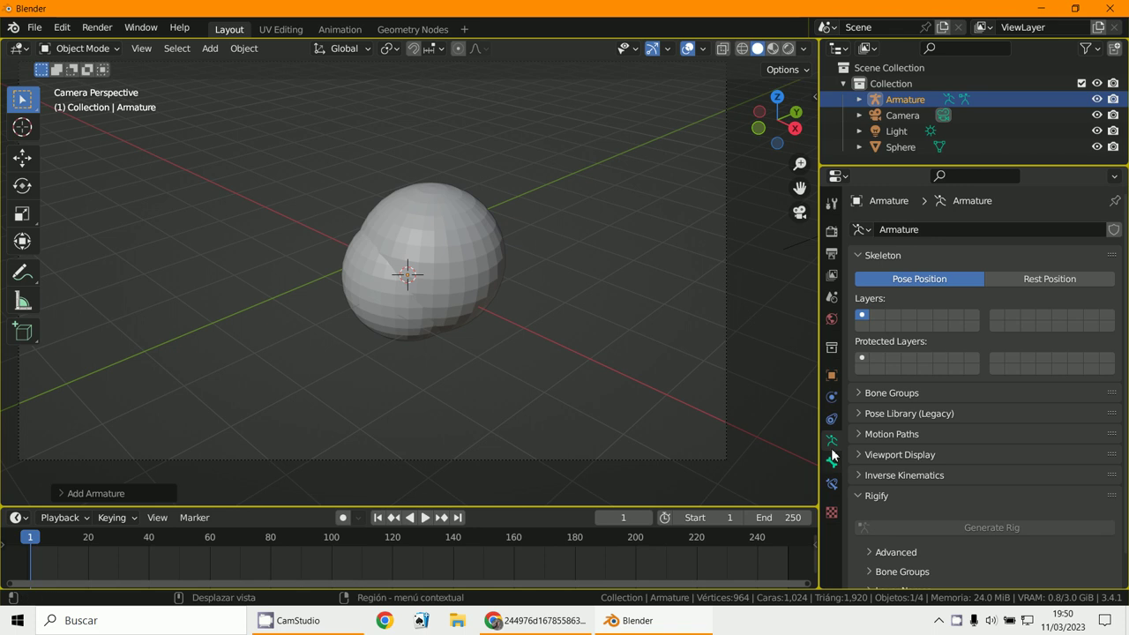
left_click(878, 455)
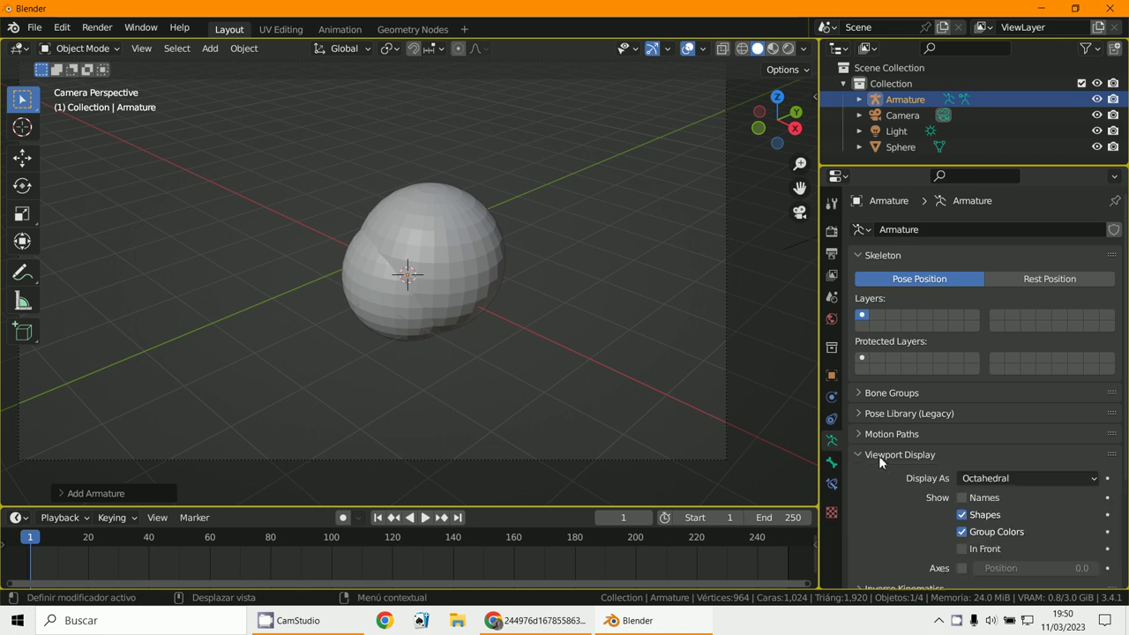
left_click(963, 548)
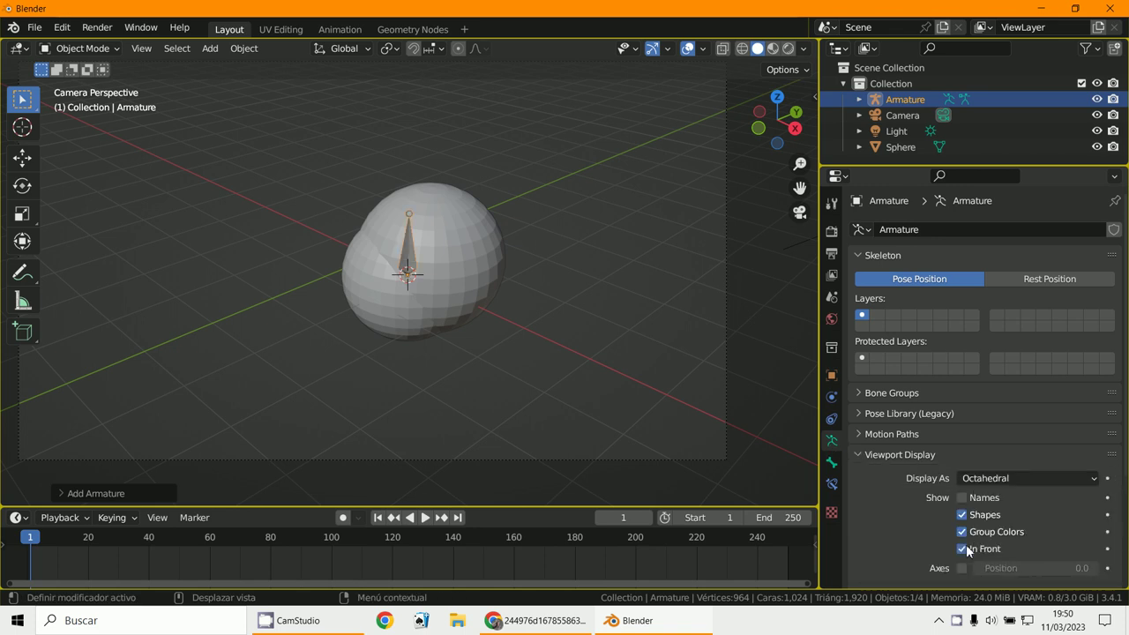
Step: Parent the sphere object to the armature using Armature Deform With Automatic Weights
left_click(464, 281)
left_click(411, 254, "shift")
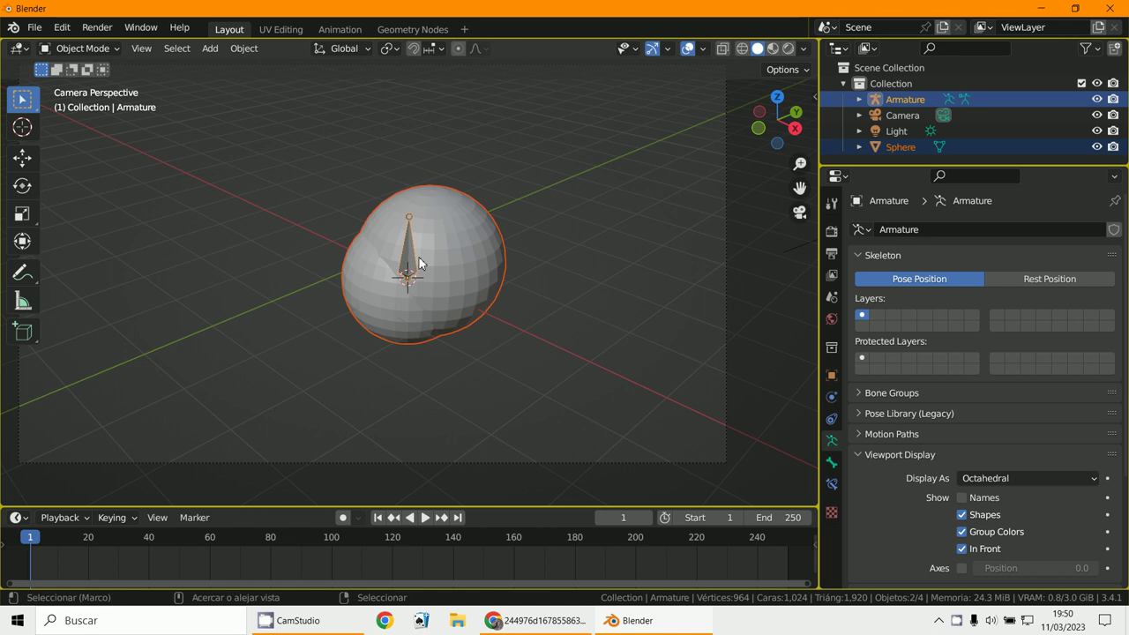
key("ctrl+p")
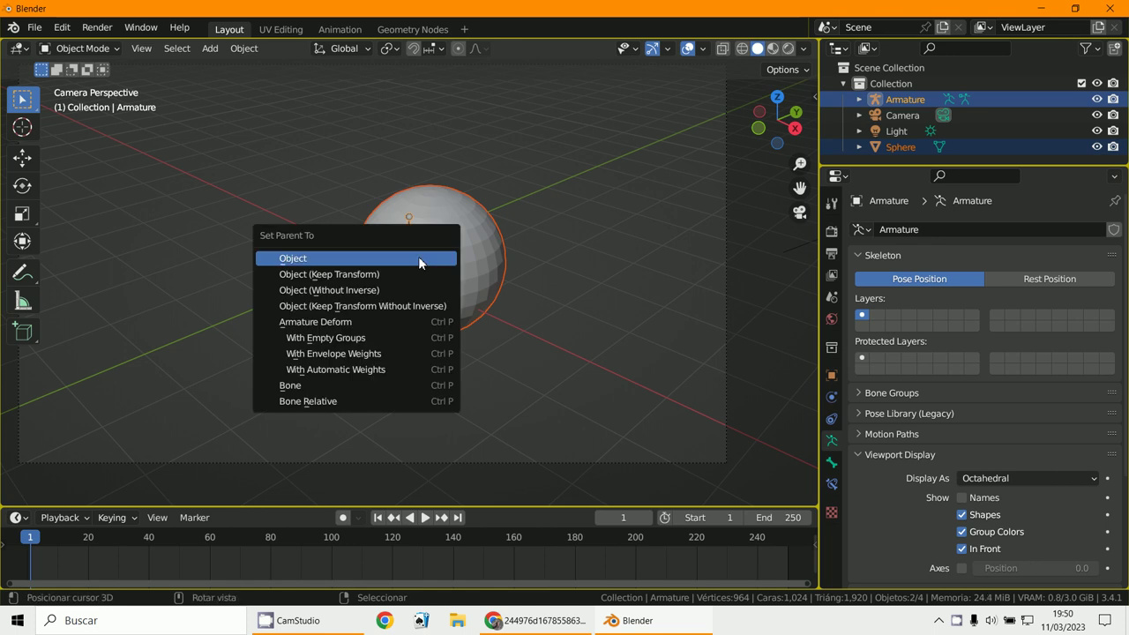
left_click(354, 372)
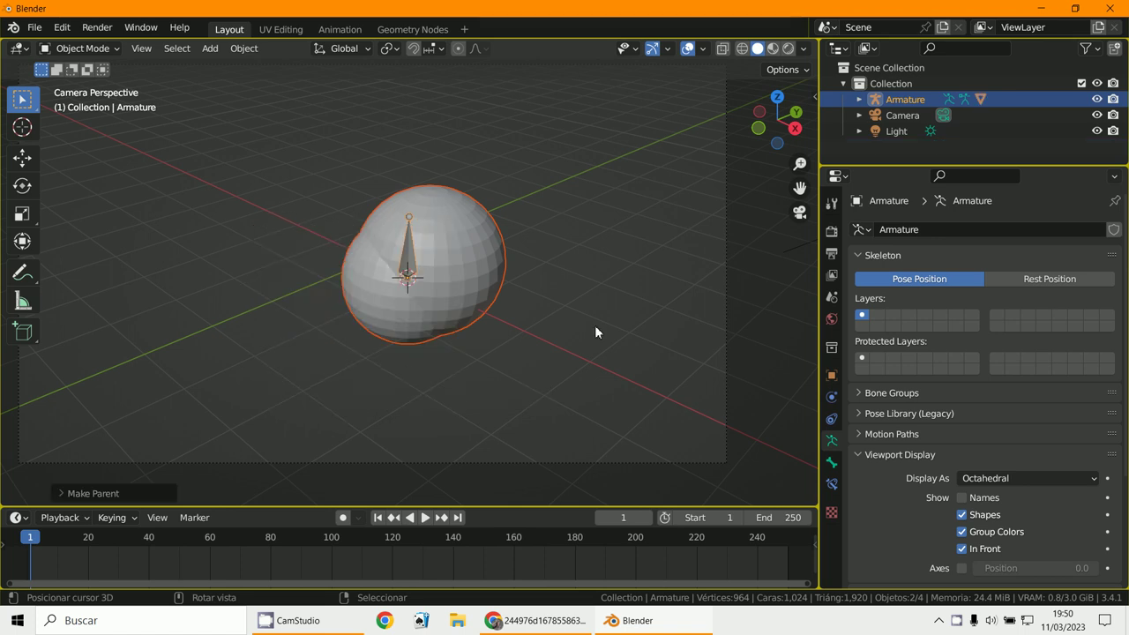
left_click(408, 252)
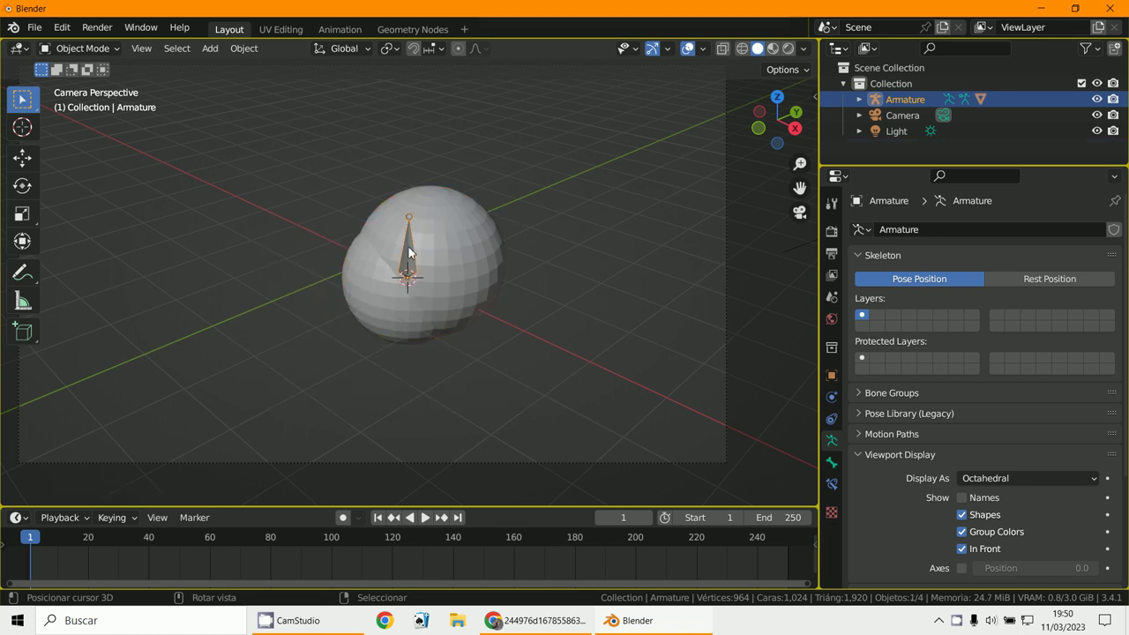
key("r")
key("Escape")
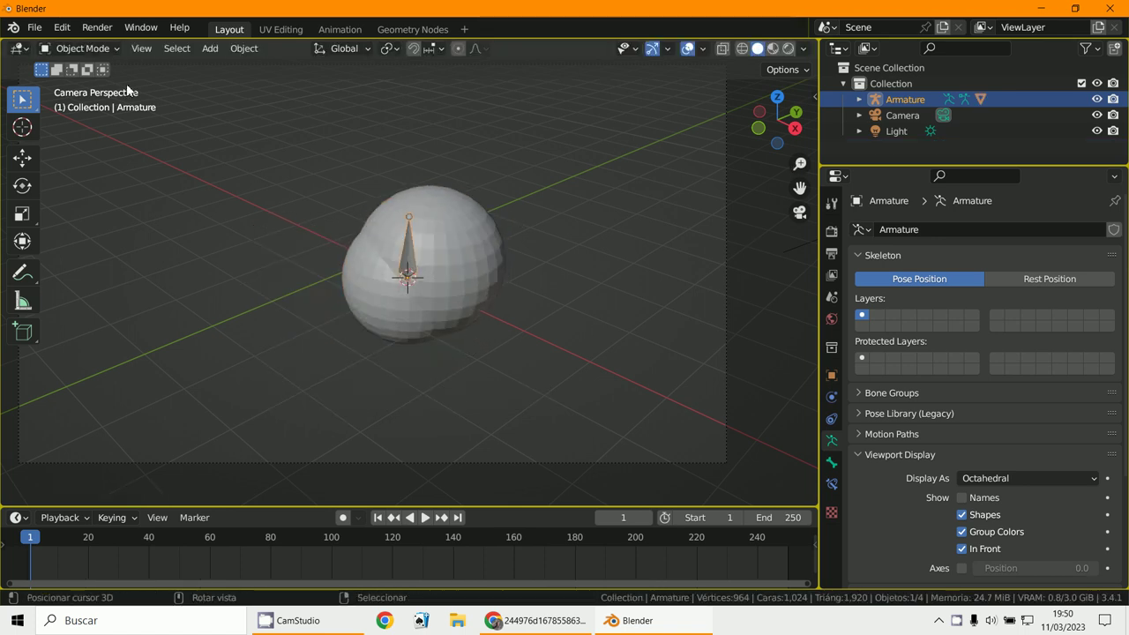
Step: In the armature's Edit Mode, duplicate the bone and place the copy beside it inside the smaller sphere
left_click(101, 49)
left_click(102, 84)
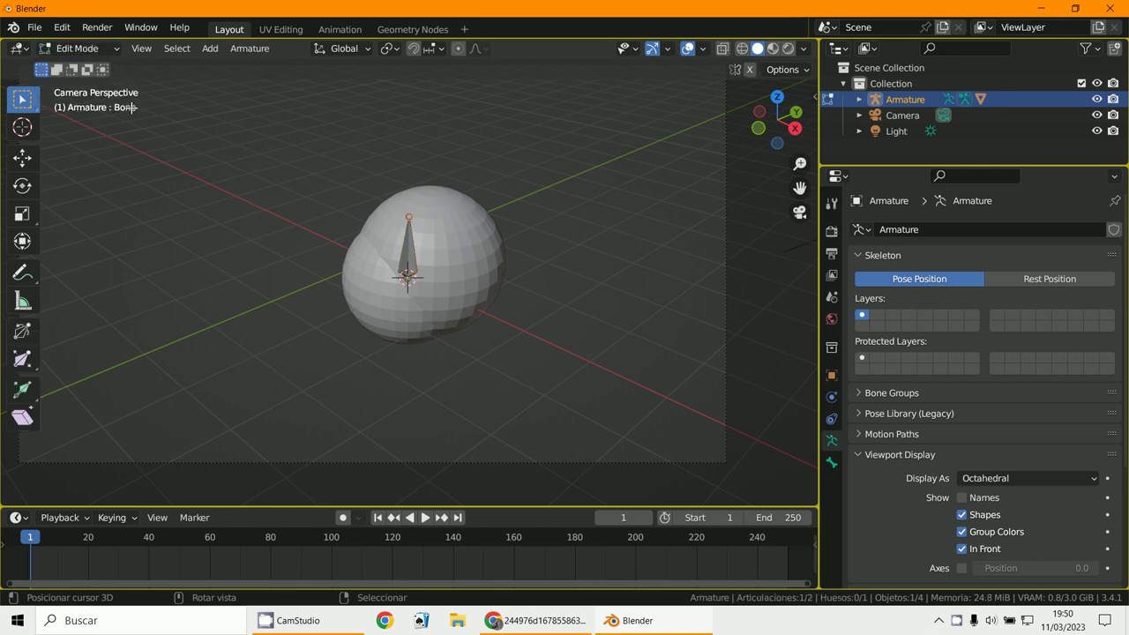
left_click(406, 259)
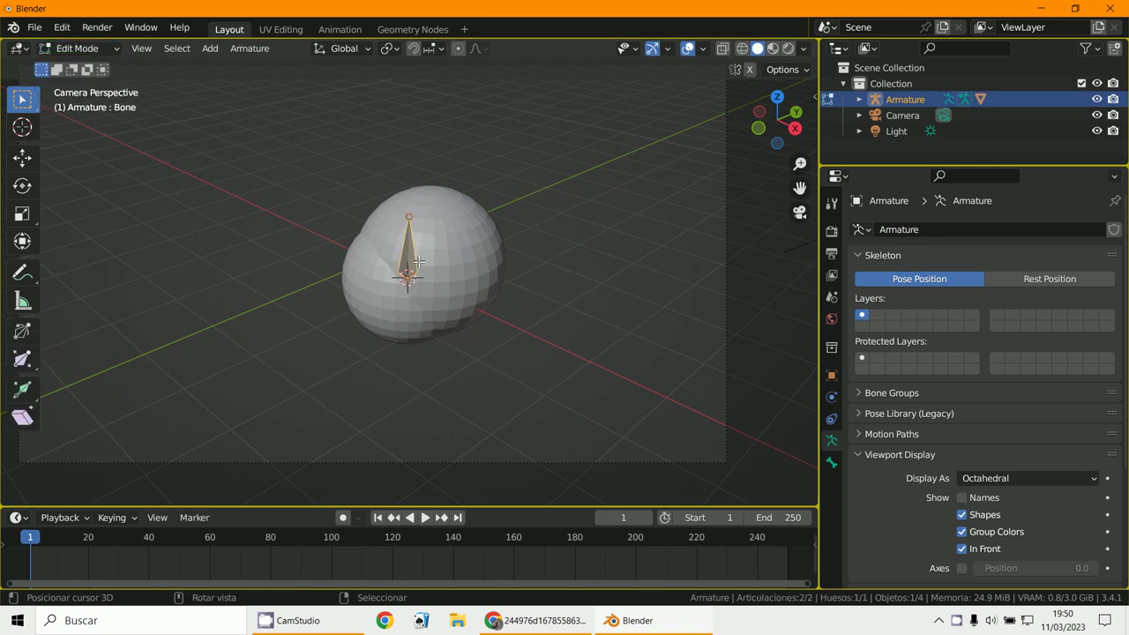
key("g")
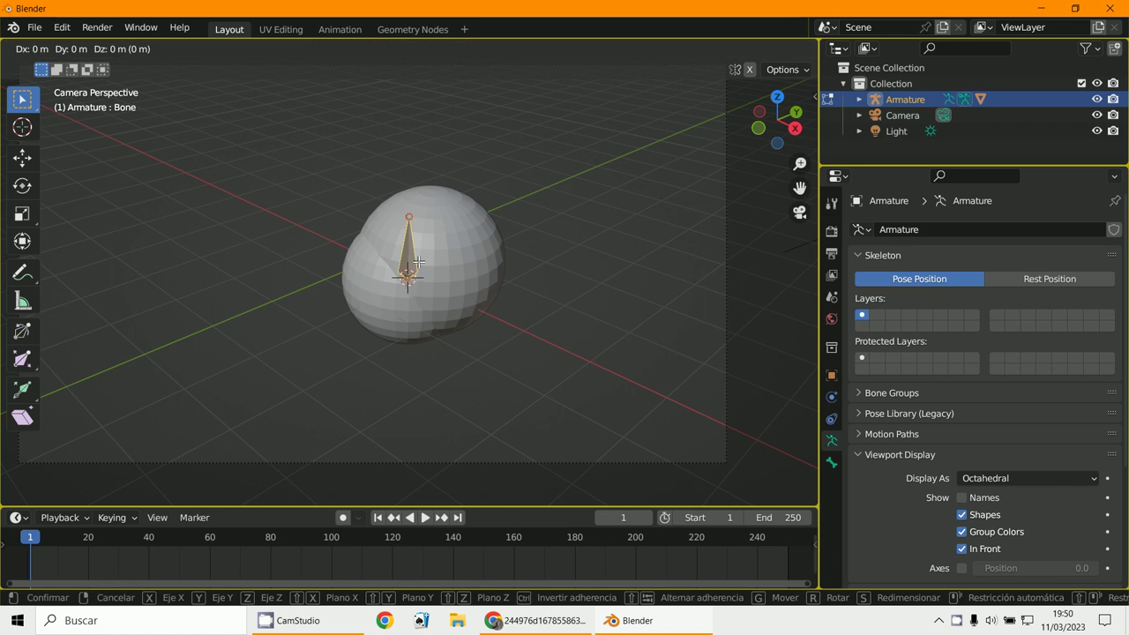
key("Escape")
key("shift+d")
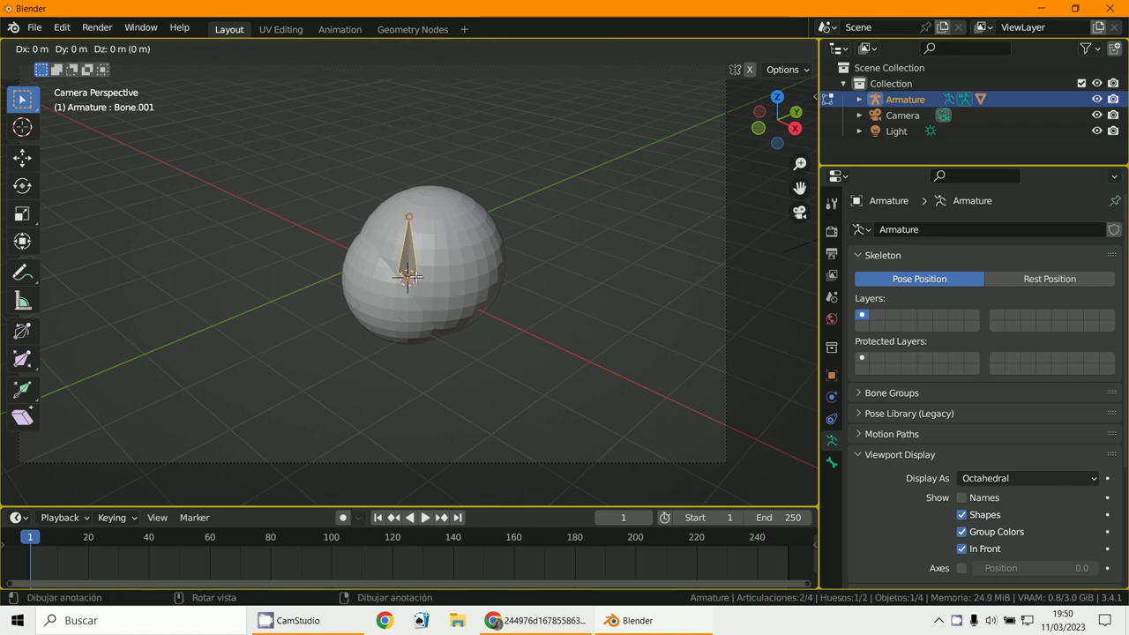
left_click(402, 291)
scroll(469, 253, "up", 2)
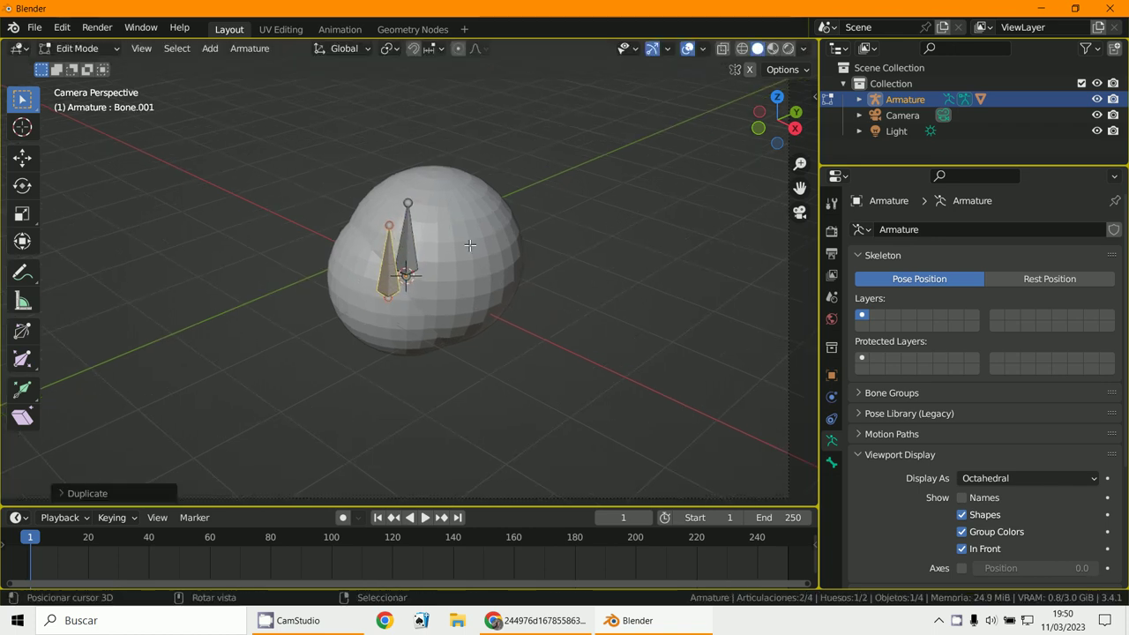
Step: Leave armature editing, select the sphere object and put its mesh in Edit Mode
left_click(55, 48)
left_click(84, 64)
left_click(431, 249)
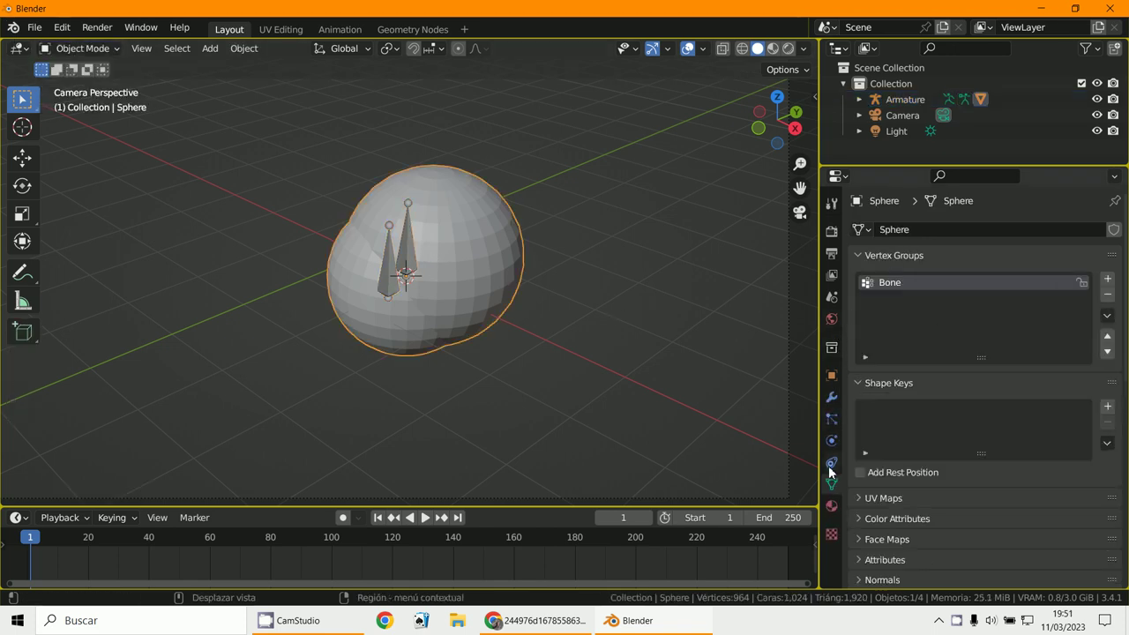
left_click(82, 50)
left_click(84, 80)
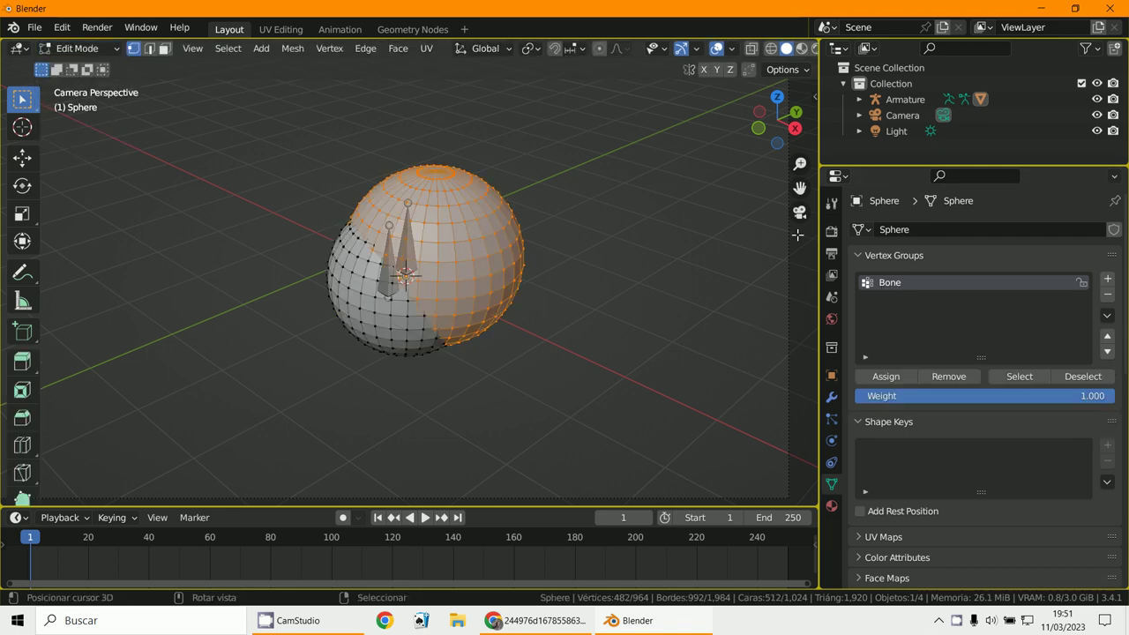
Step: Look up the duplicated bone's name in the armature hierarchy and add a matching vertex group named Bone.001 to the sphere
left_click(860, 99)
scroll(923, 138, "down", 1)
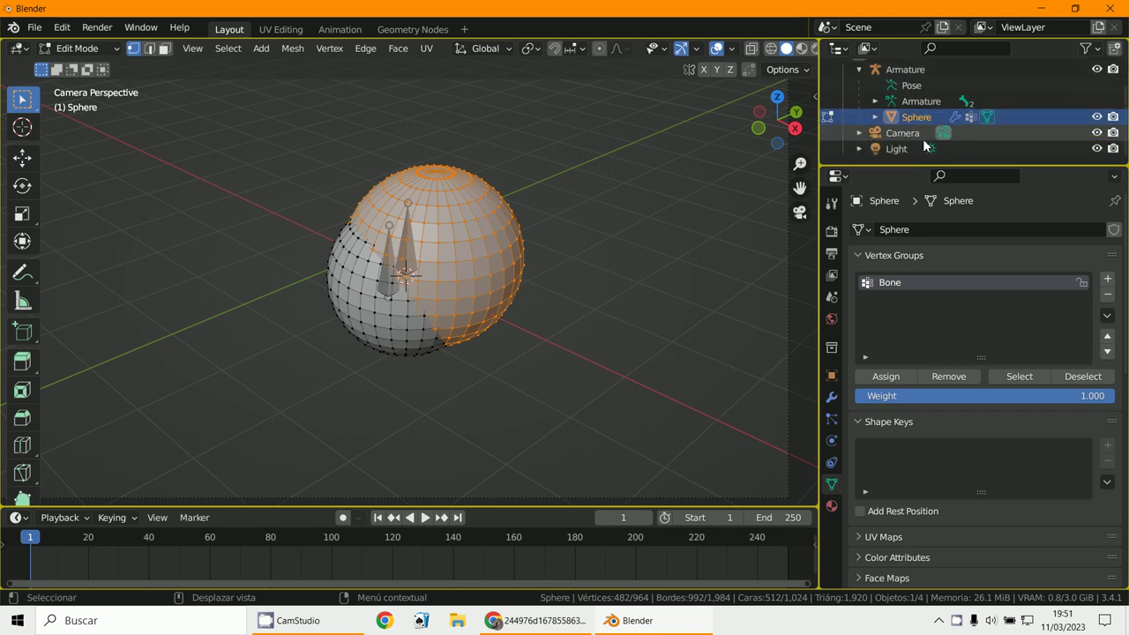
left_click(875, 100)
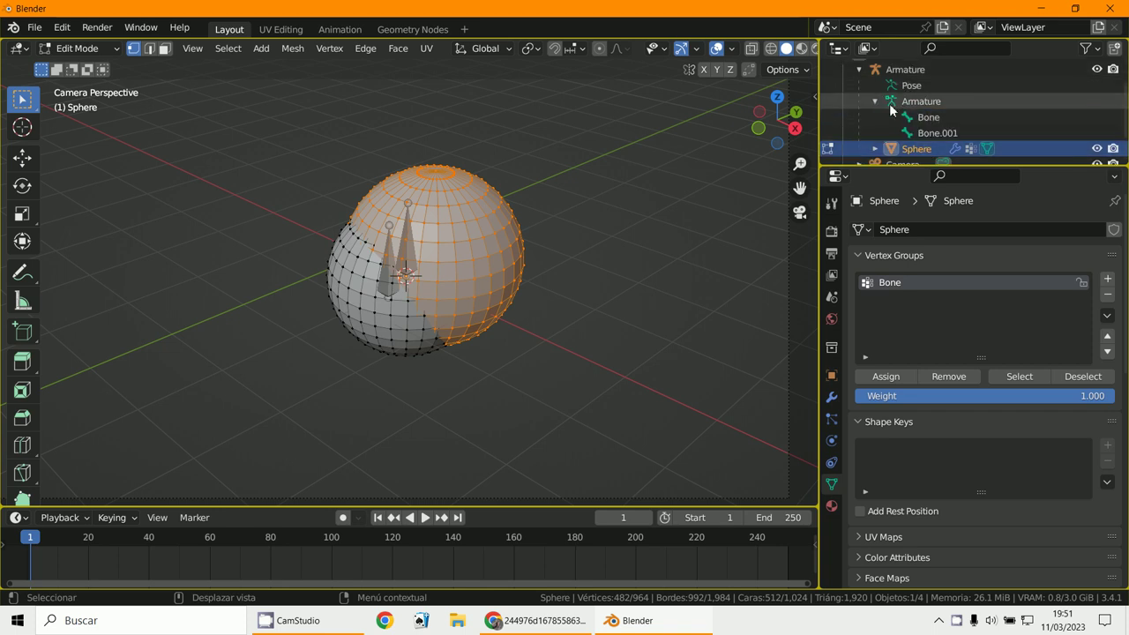
scroll(935, 119, "down", 1)
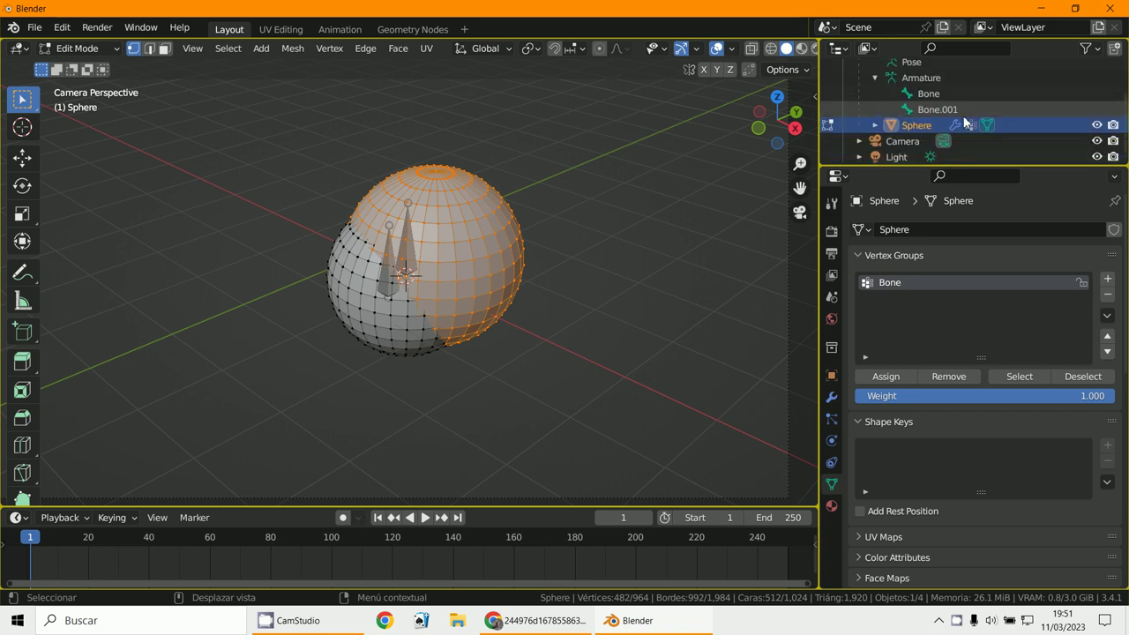
left_click(1108, 281)
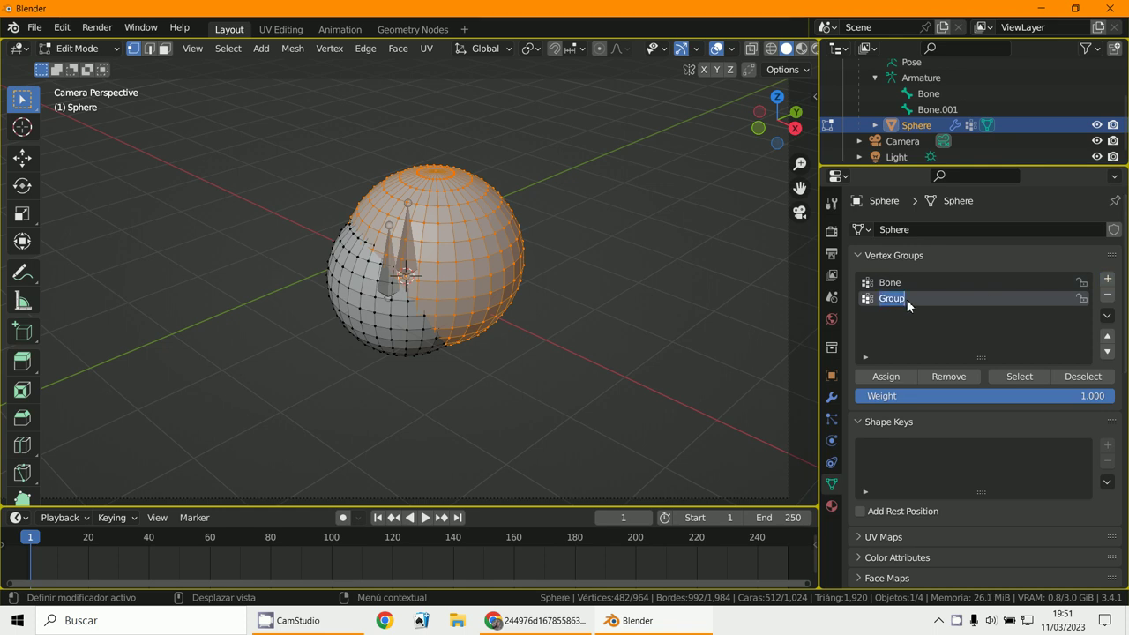
type("Bone.001")
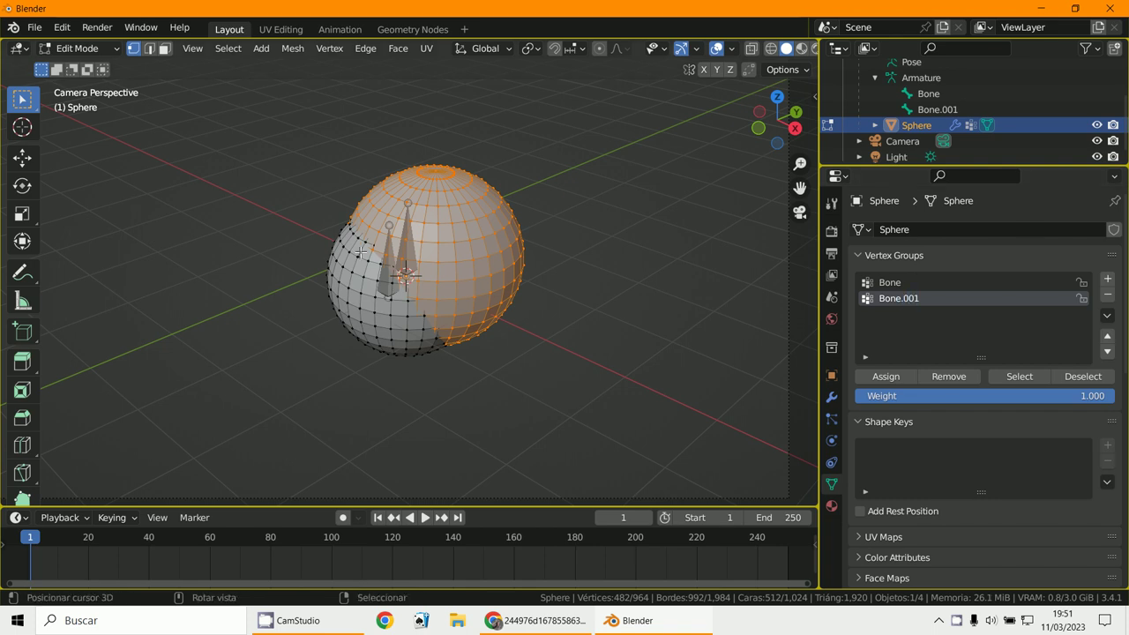
Step: Select all linked vertices of the smaller sphere and assign them to the Bone.001 vertex group with weight 1.000
left_click(380, 300)
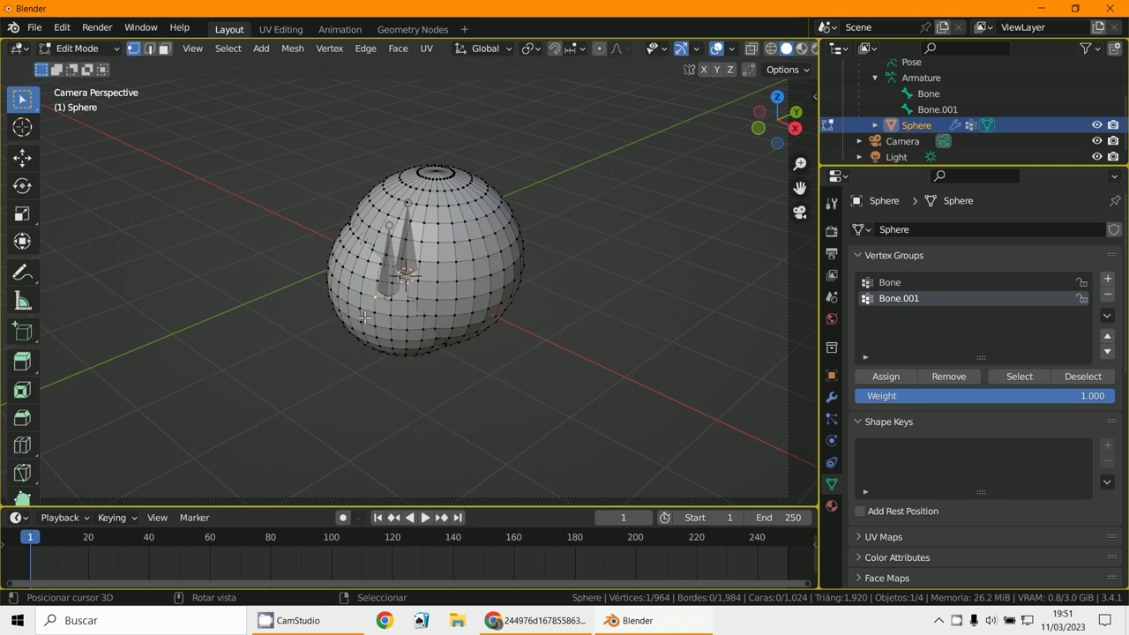
key("ctrl+l")
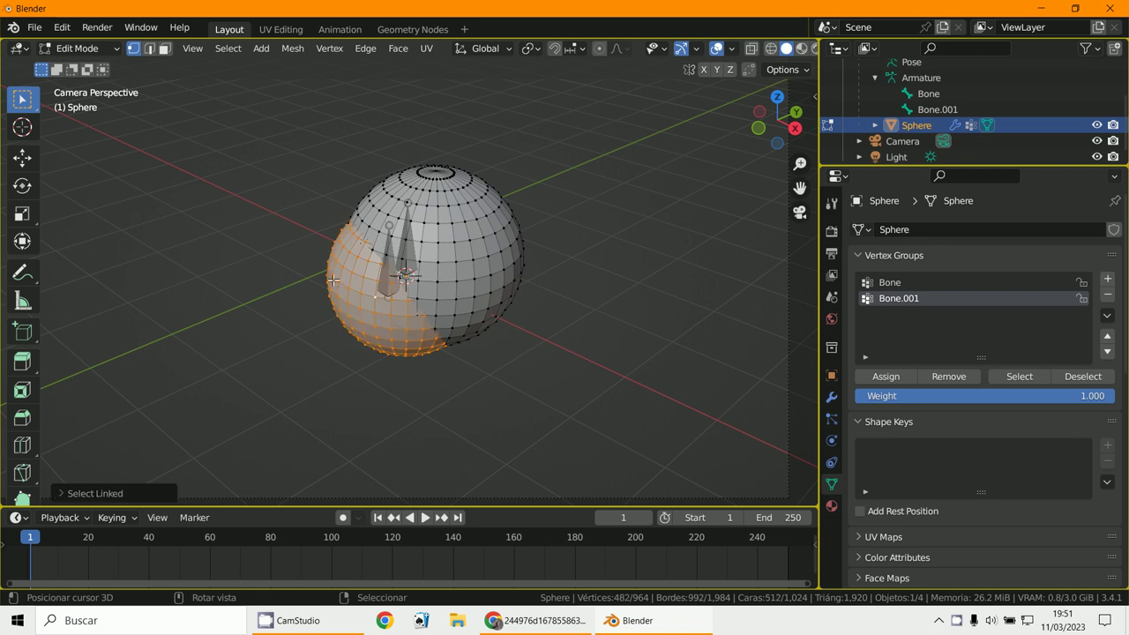
left_click(879, 374)
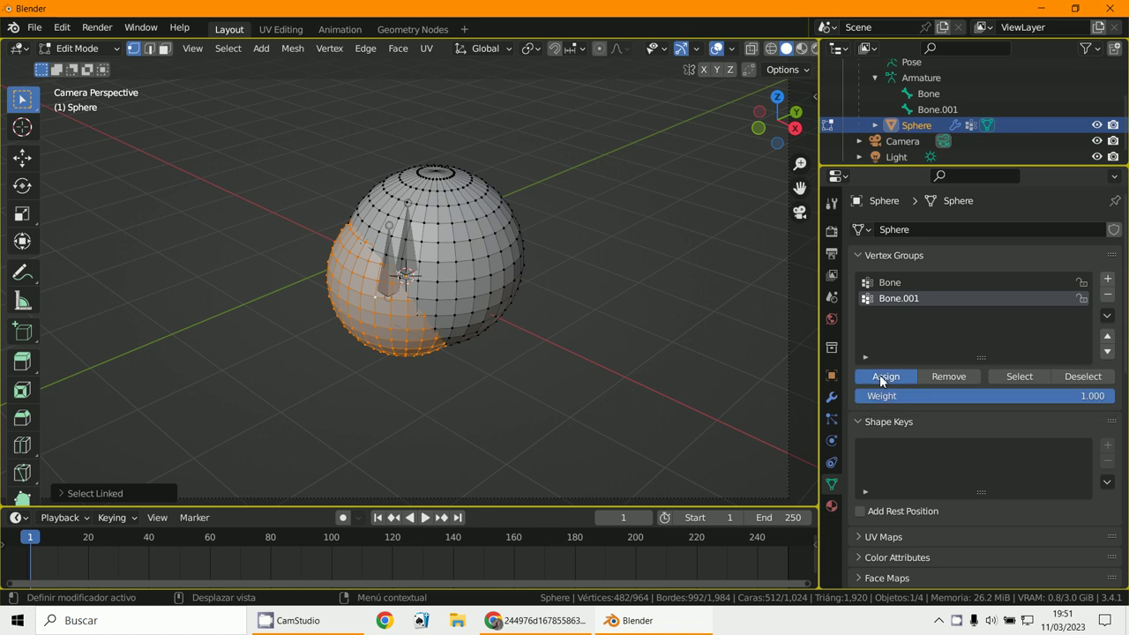
Step: Check which vertices the Bone.001 group holds by selecting and deselecting the group on an otherwise cleared mesh
left_click(638, 345)
left_click(1031, 379)
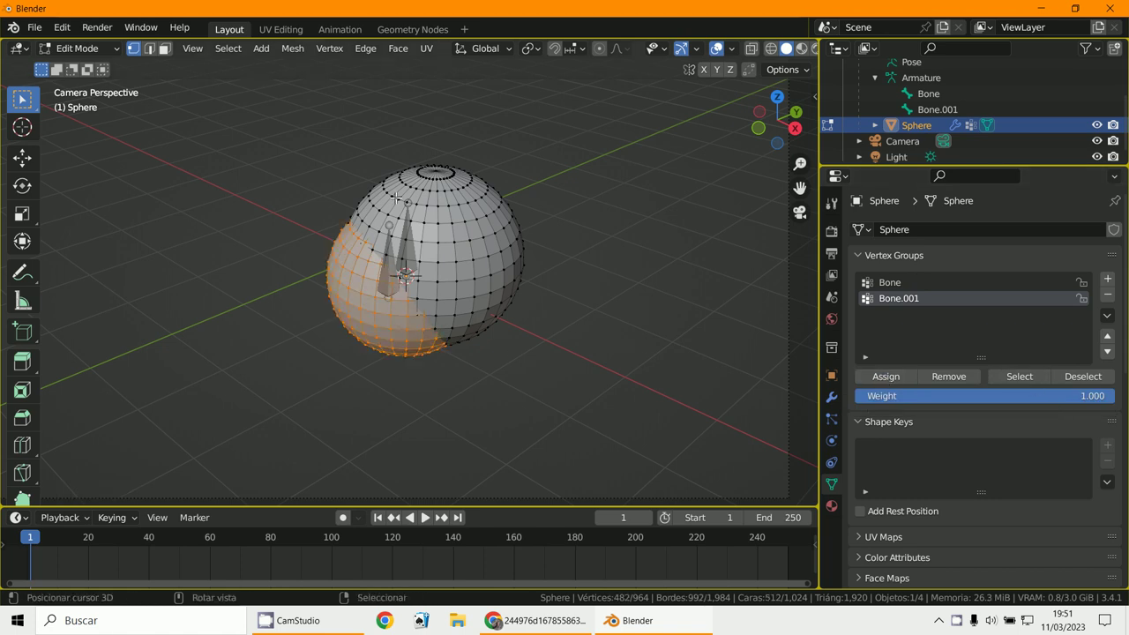
left_click(1081, 376)
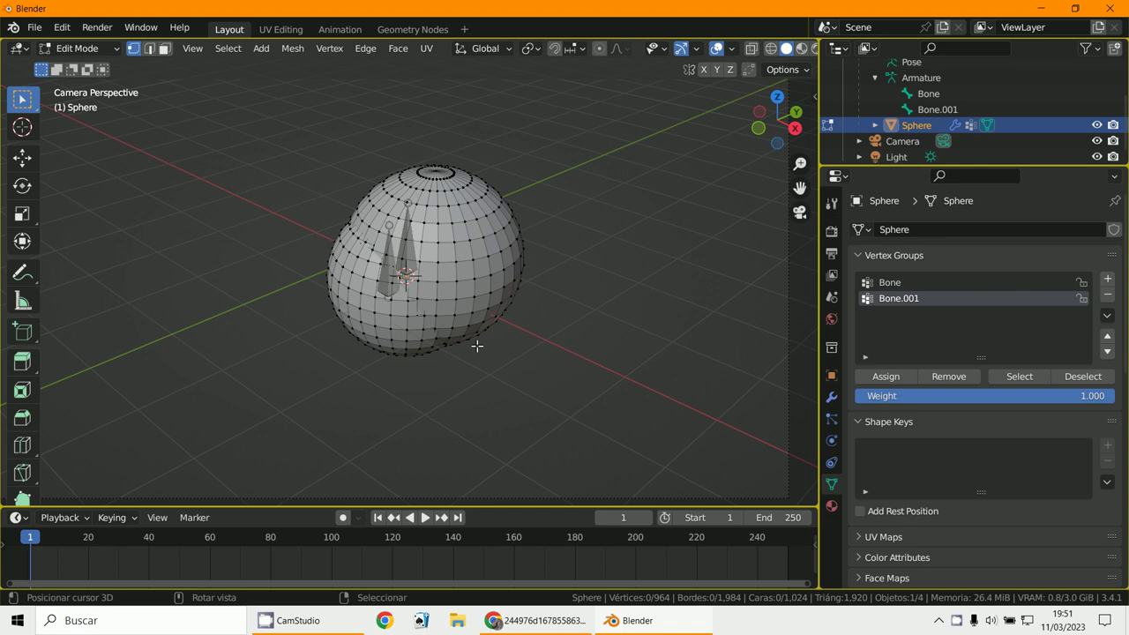
Step: Remove the smaller sphere's linked vertices from the Bone vertex group and select that group's vertices to check its contents
left_click(887, 281)
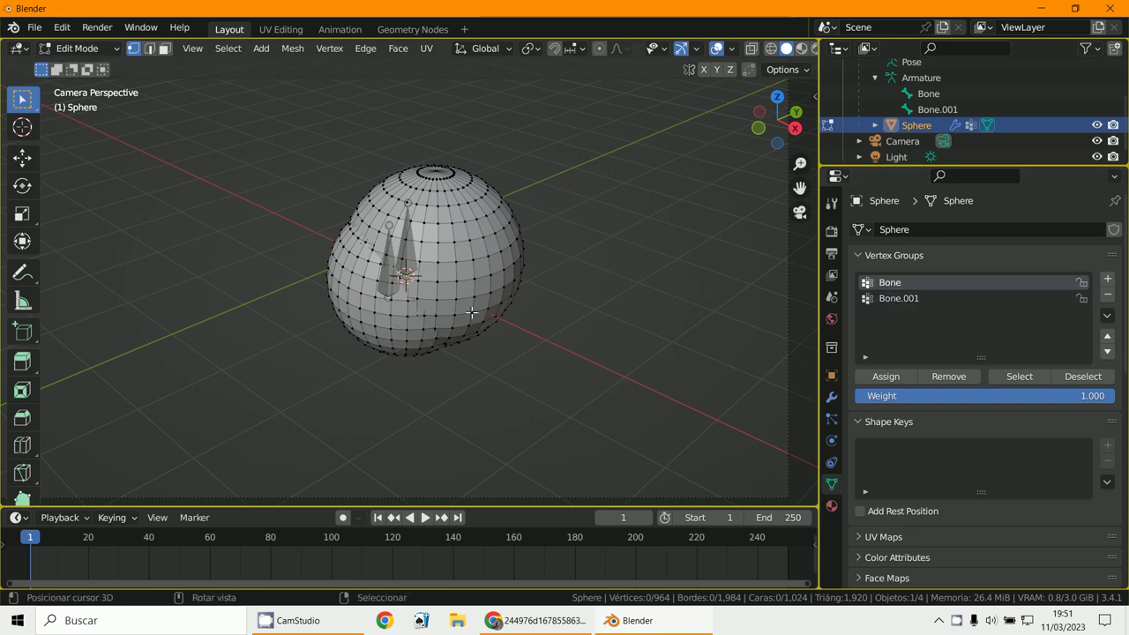
left_click(1020, 377)
left_click(410, 327)
key("ctrl+l")
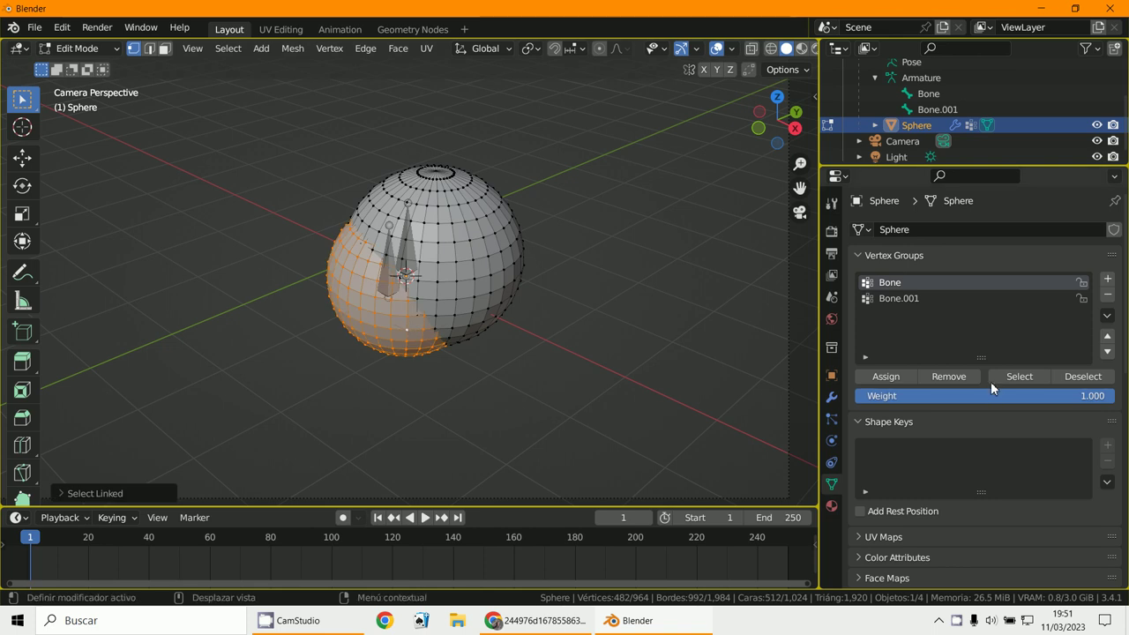
left_click(963, 374)
left_click(482, 355)
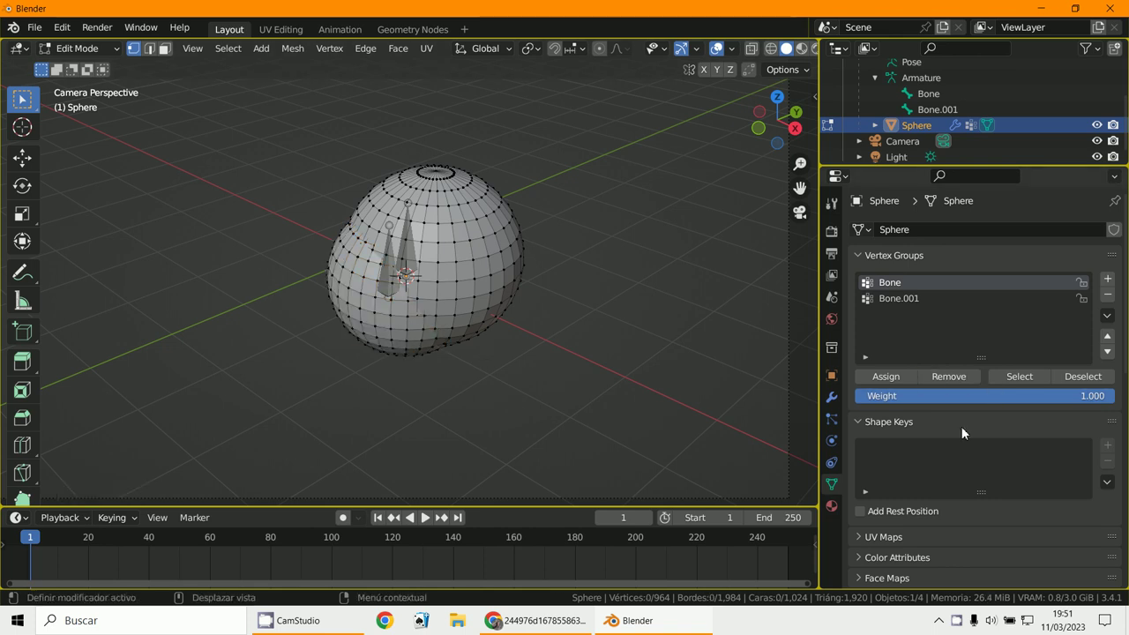
left_click(1019, 376)
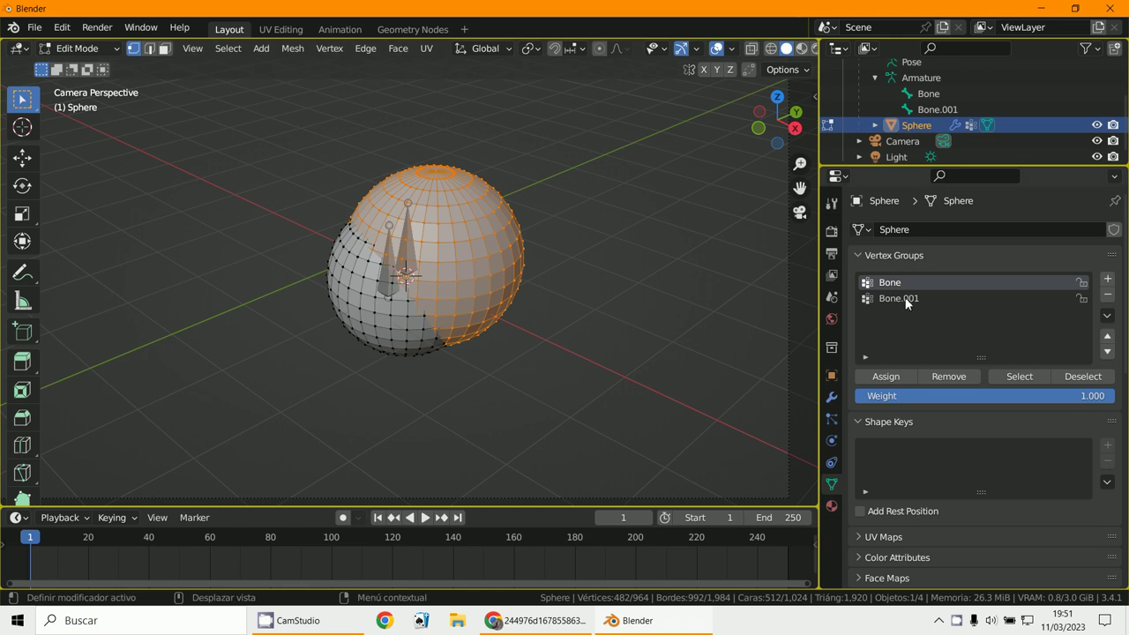
Step: Leave mesh editing, select the armature and switch it to Pose Mode
left_click(85, 49)
left_click(85, 64)
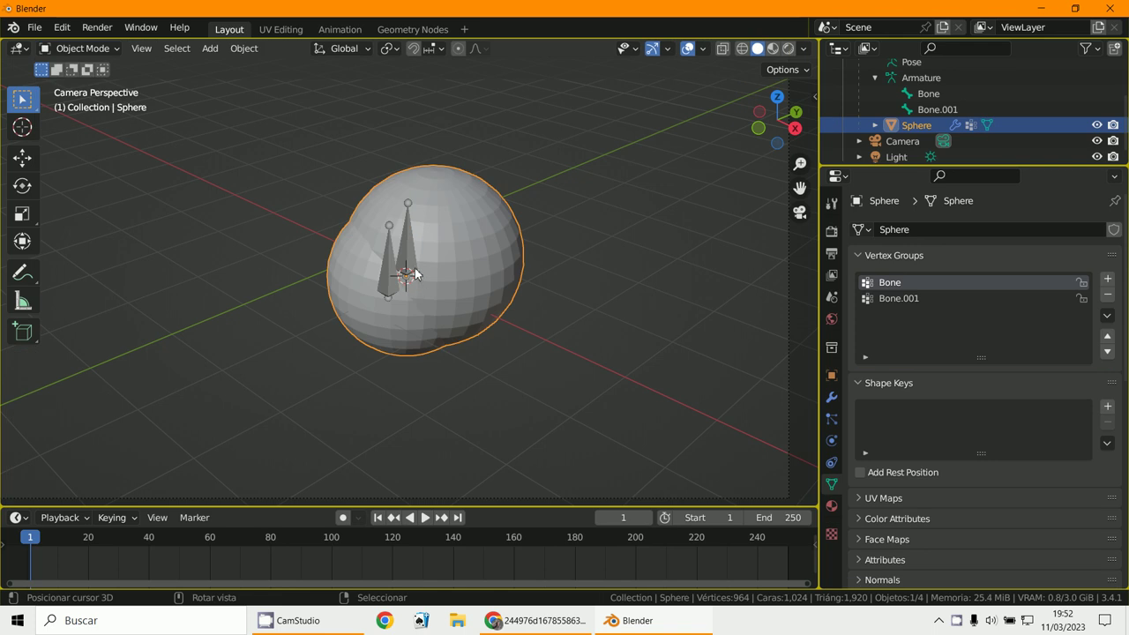
left_click(411, 265)
left_click(80, 49)
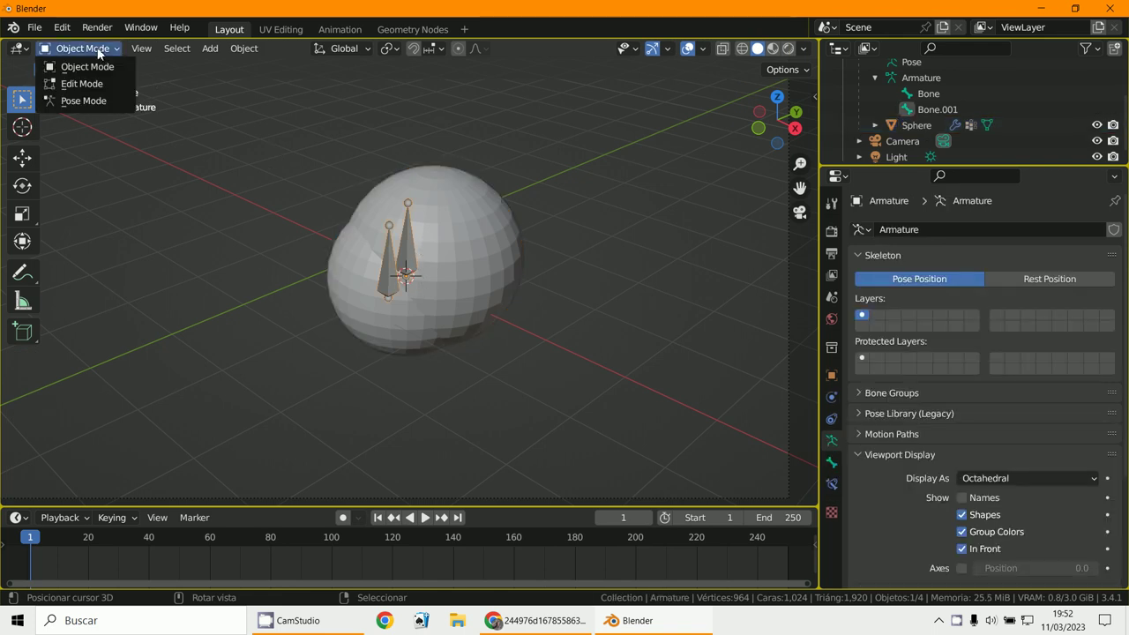
left_click(79, 99)
Step: Test-rotate Bone and Bone.001 one after the other to see which sphere each moves, cancelling both rotations
left_click(397, 223)
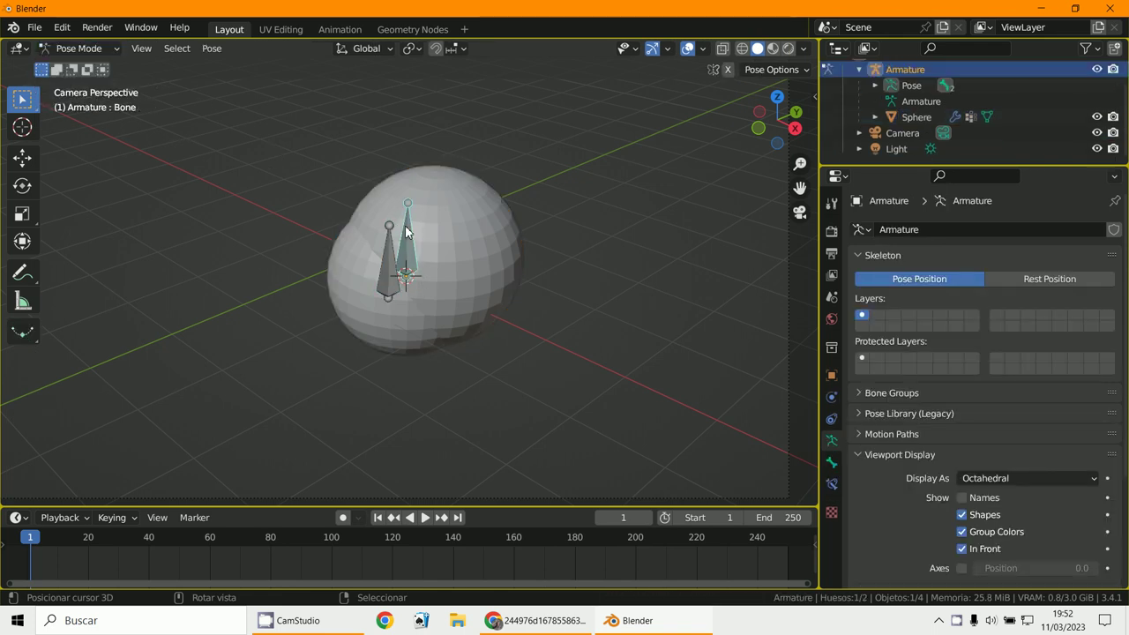
key("r")
key("Escape")
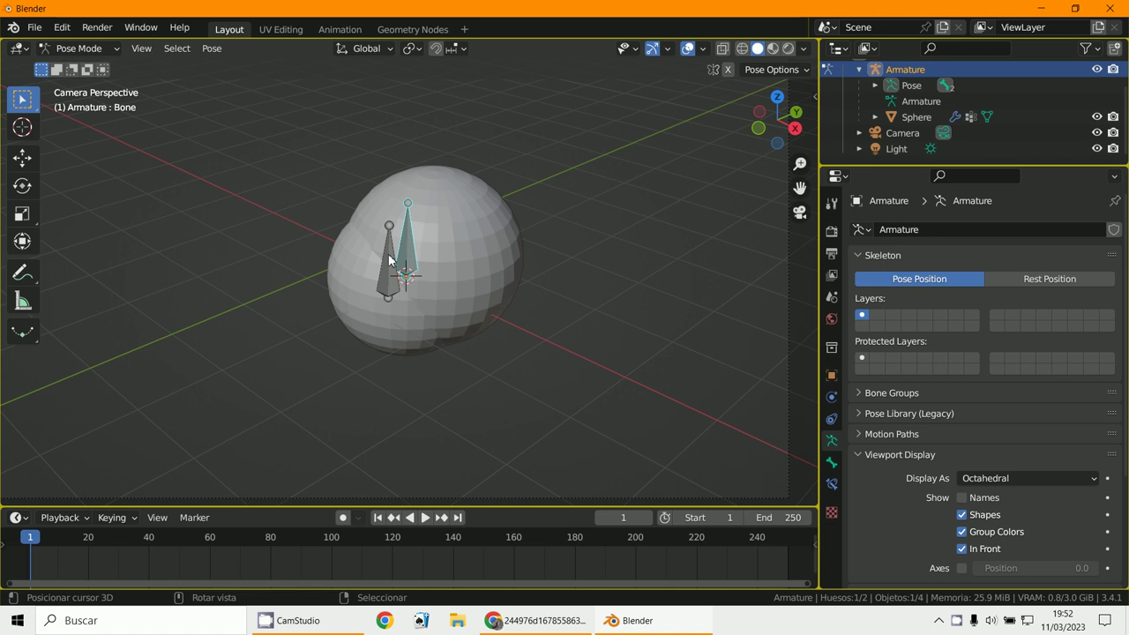
left_click(388, 258)
key("r")
key("Escape")
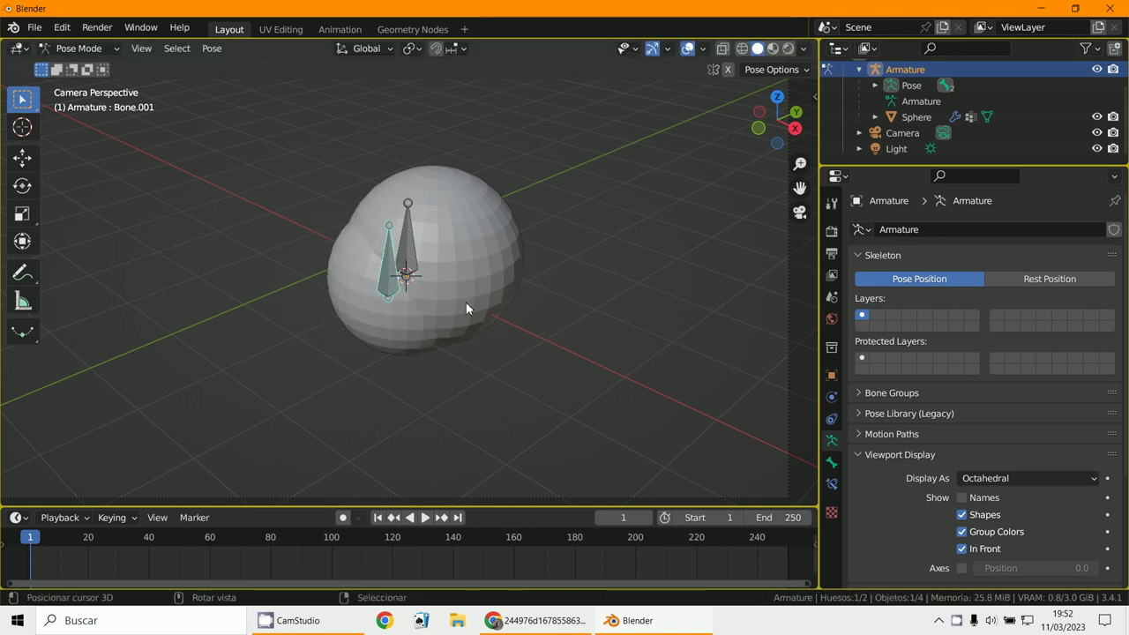
scroll(476, 308, "down", 1)
left_click(495, 265)
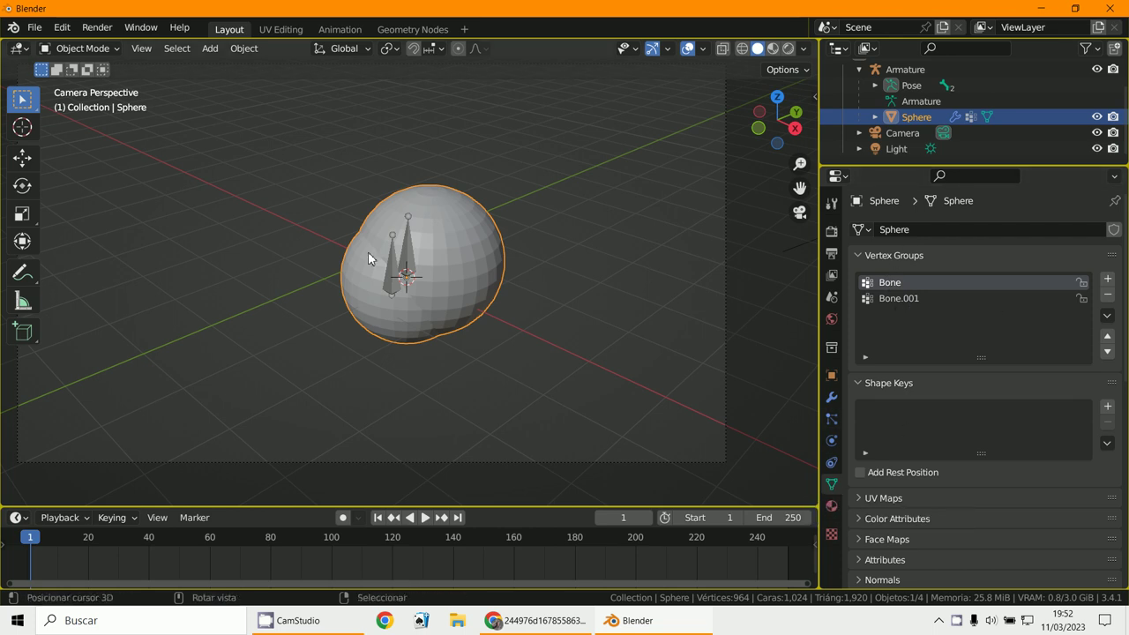
middle_click_drag(438, 249, 426, 320)
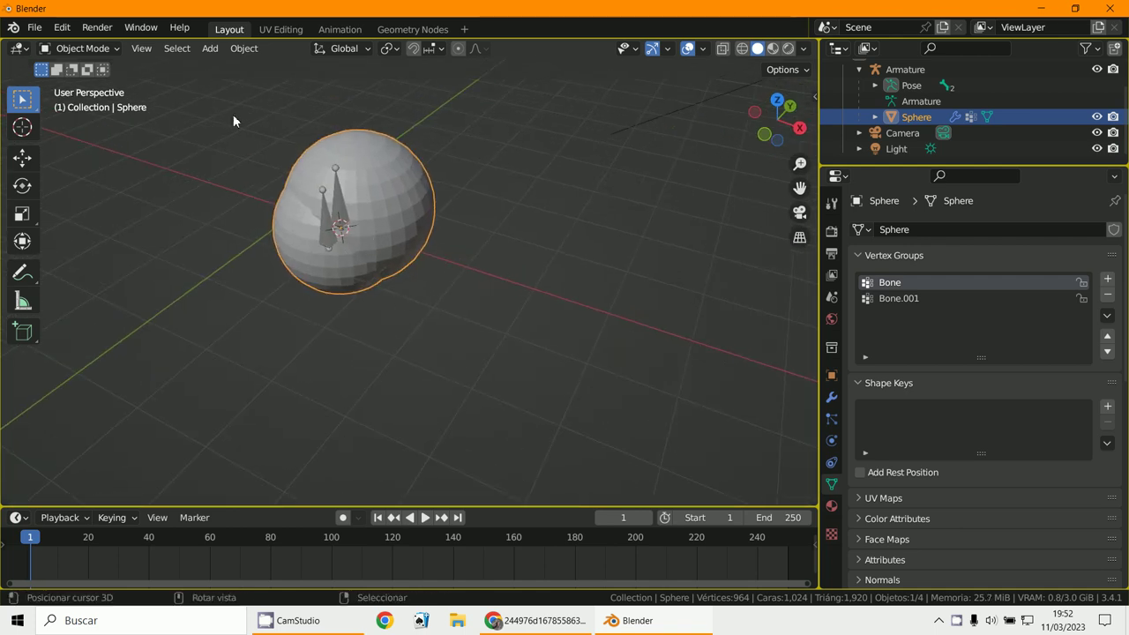
left_click(79, 49)
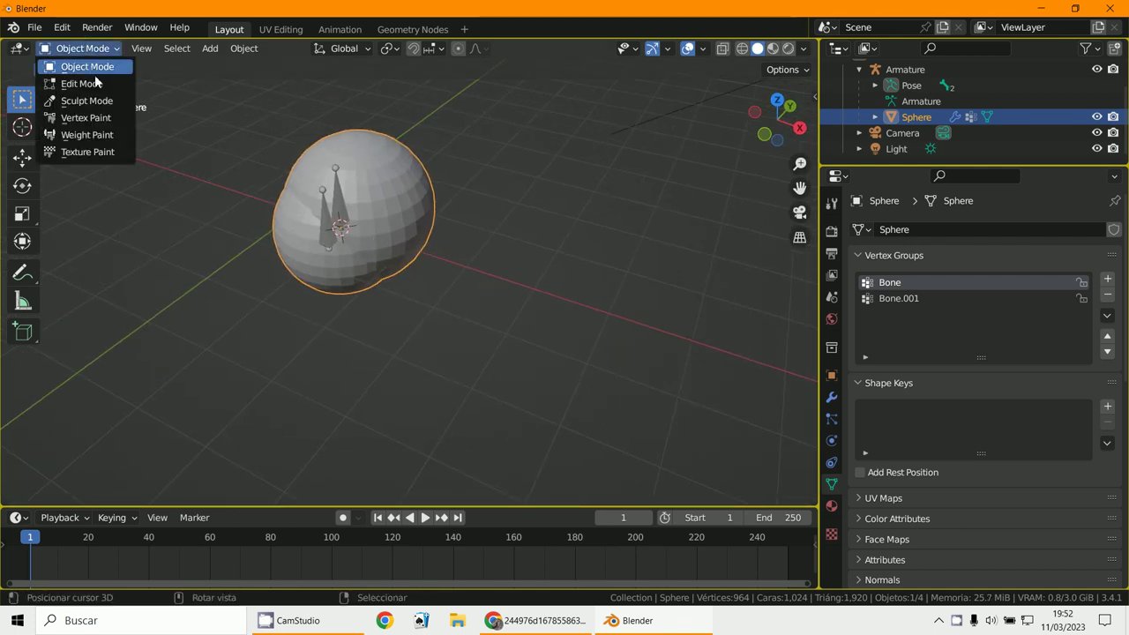
left_click(332, 220)
key("ctrl+Tab")
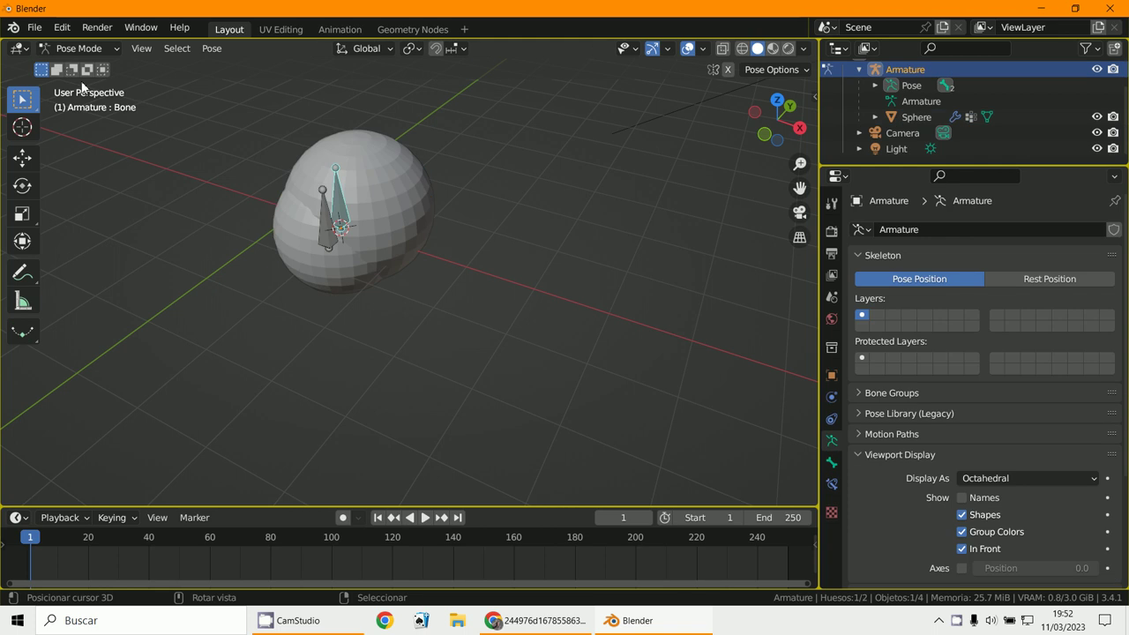
Step: Delete the armature in Object Mode and put the sphere mesh in Edit Mode
left_click(75, 48)
left_click(81, 67)
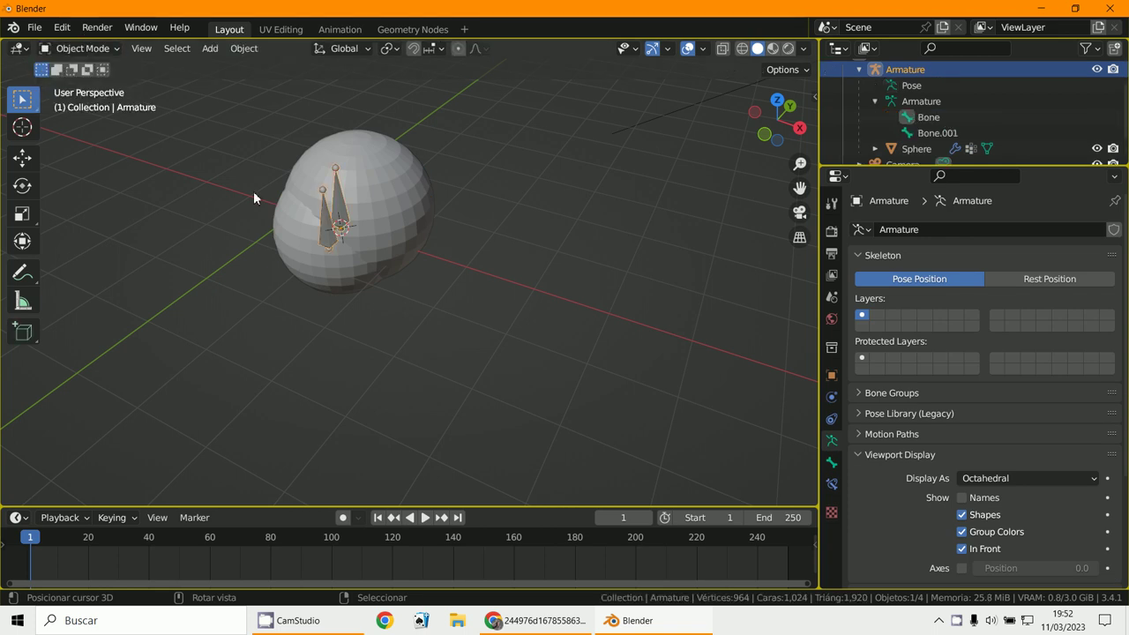
left_click(350, 250)
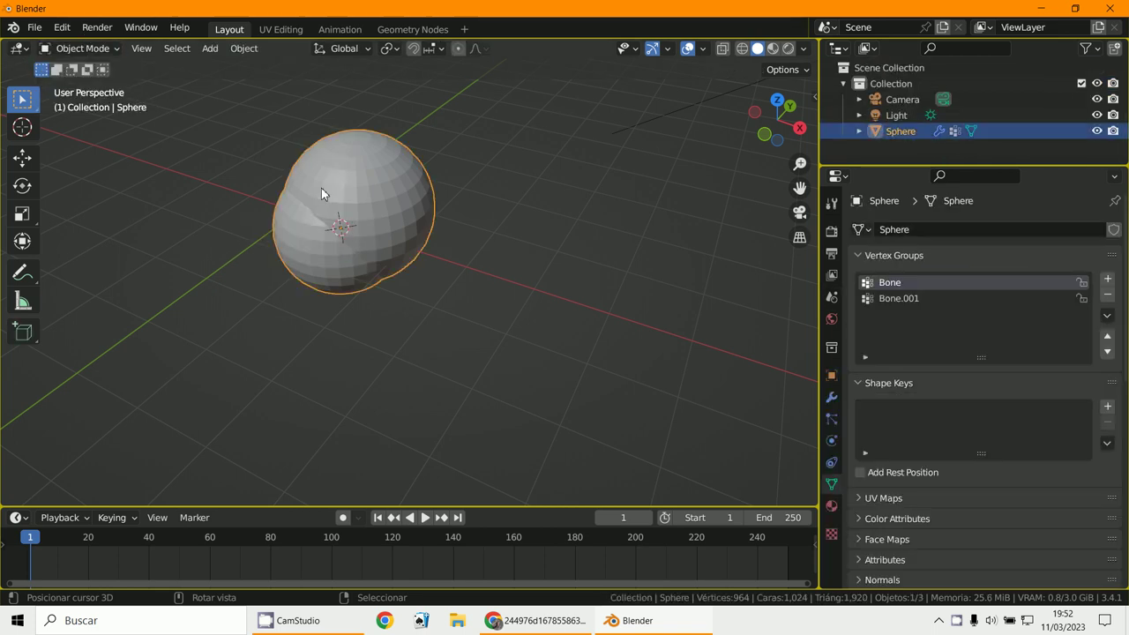
left_click(83, 48)
left_click(84, 83)
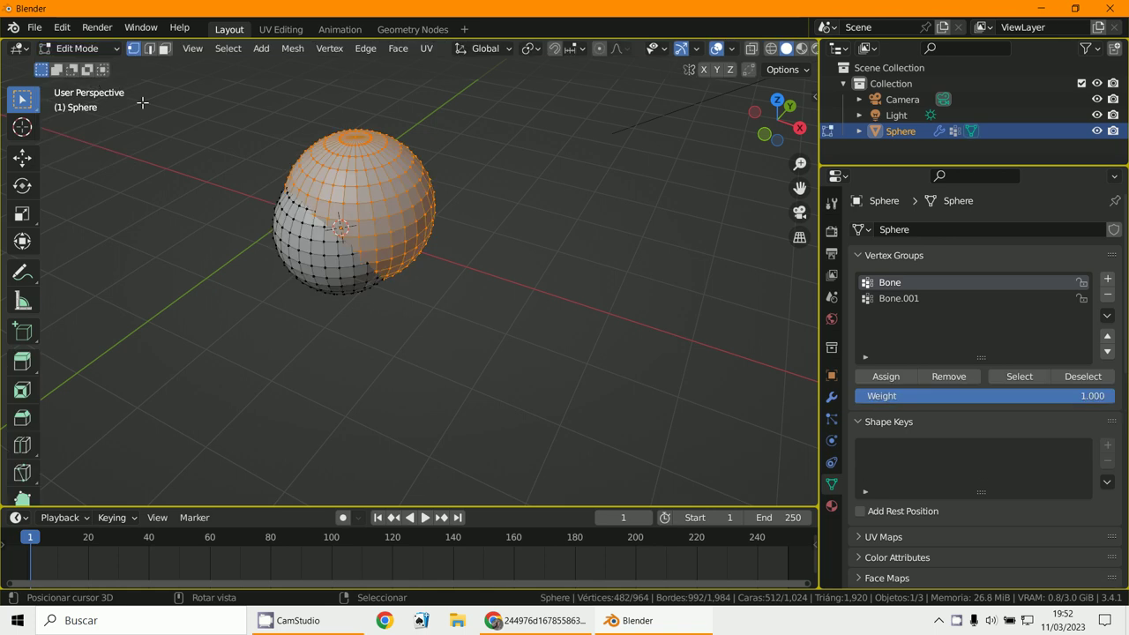
left_click(301, 237)
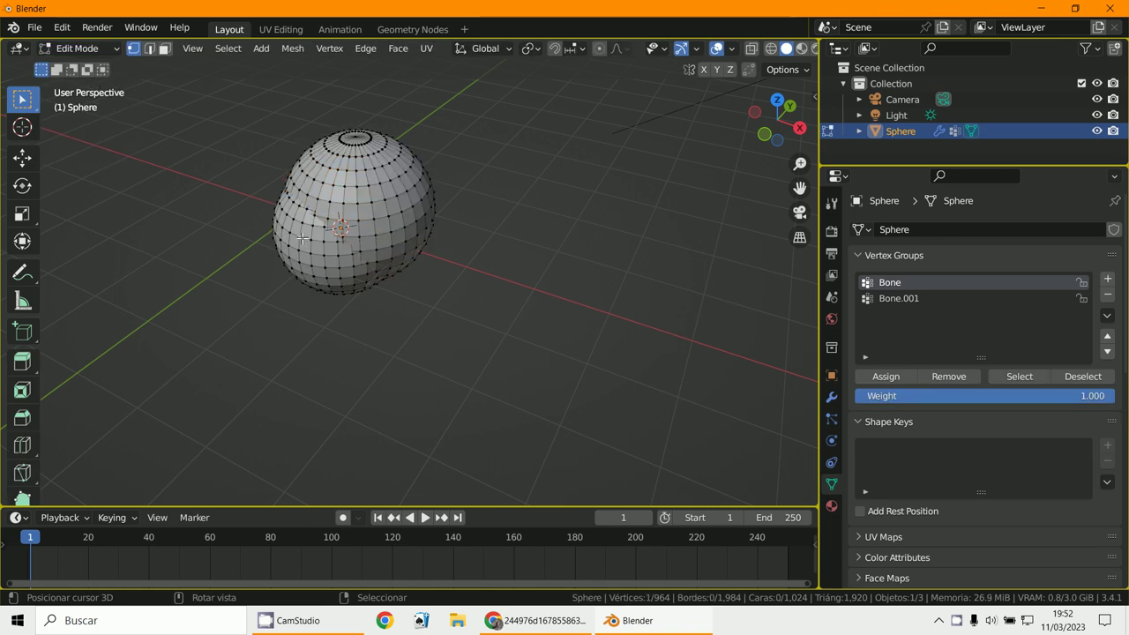
key("ctrl+l")
key("p")
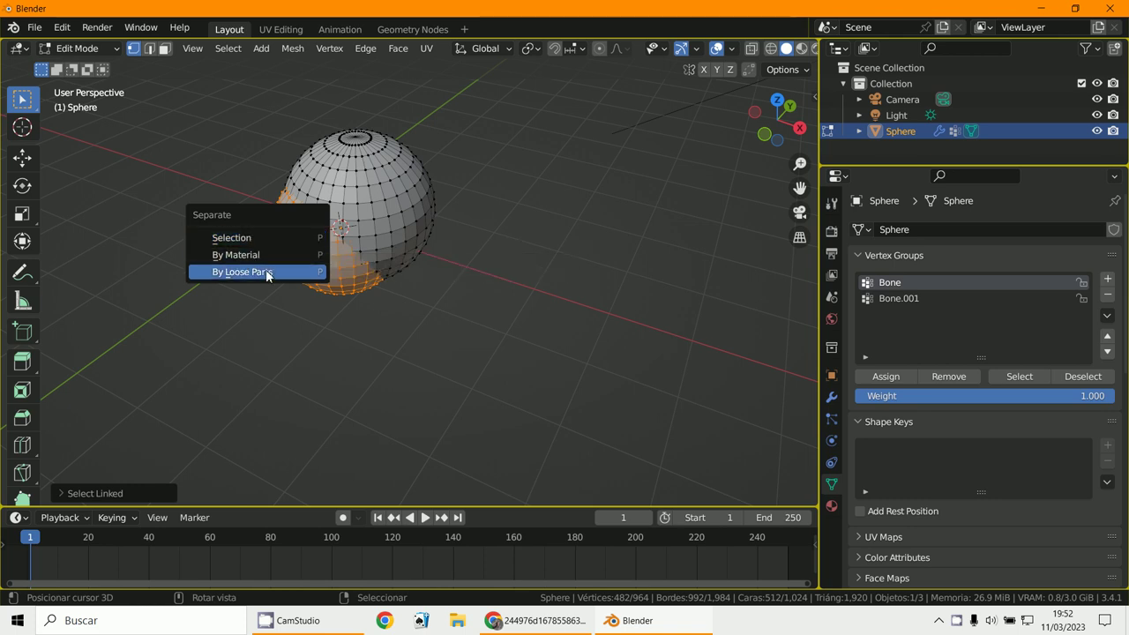
Step: Select the whole mesh and separate it by loose parts so each sphere is its own object
key("a")
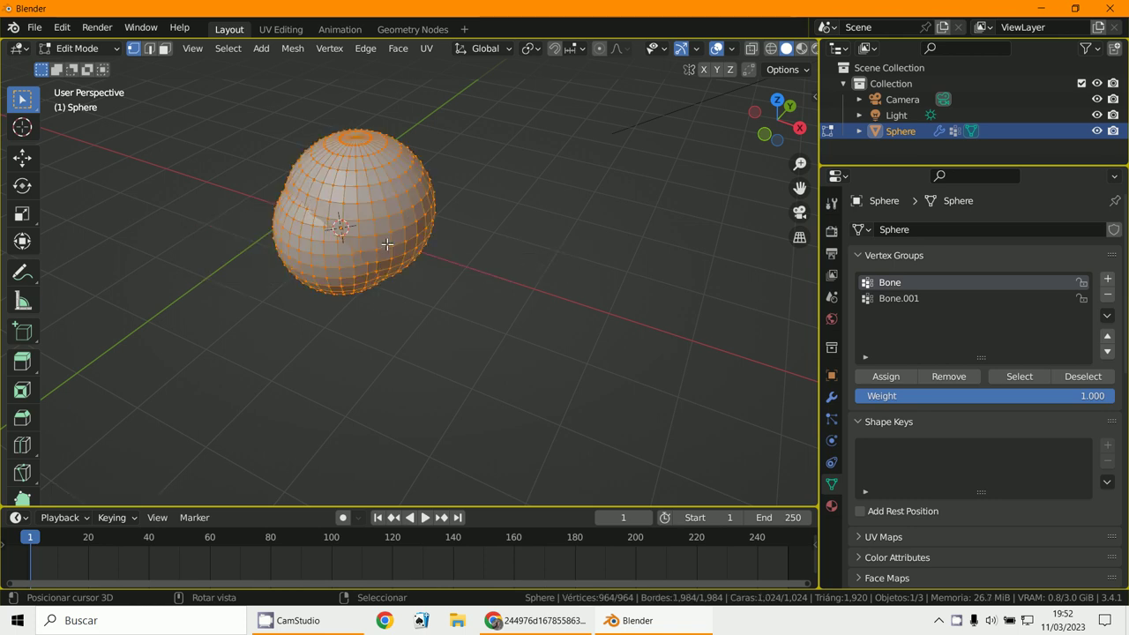
key("p")
left_click(346, 277)
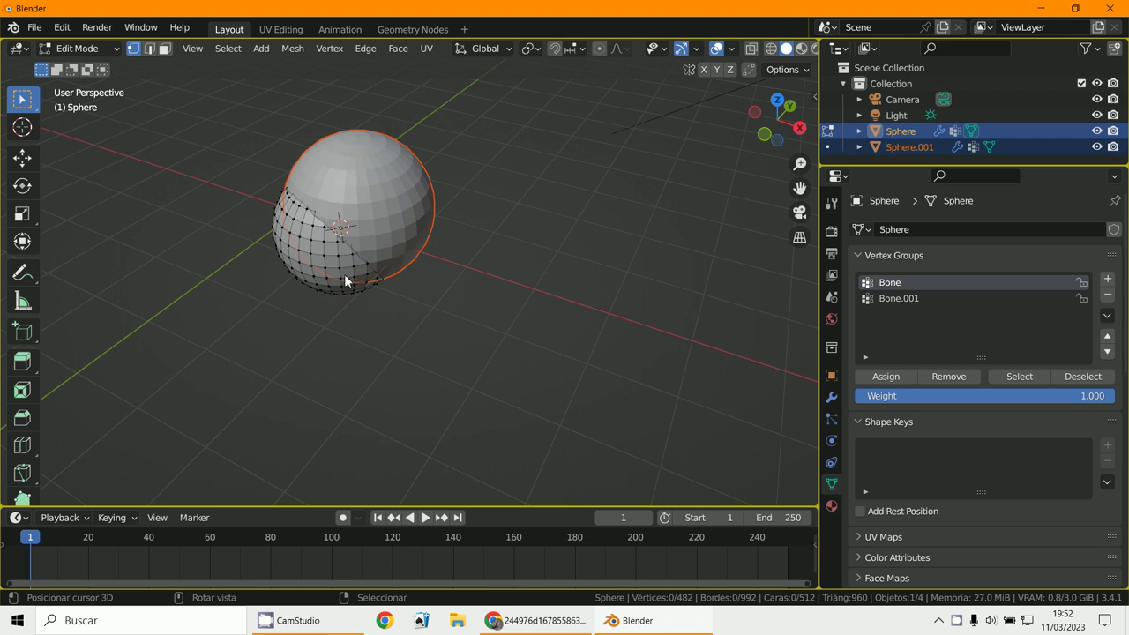
Step: Return to Object Mode and select the larger and the smaller sphere in turn to check they are separate objects
left_click(105, 50)
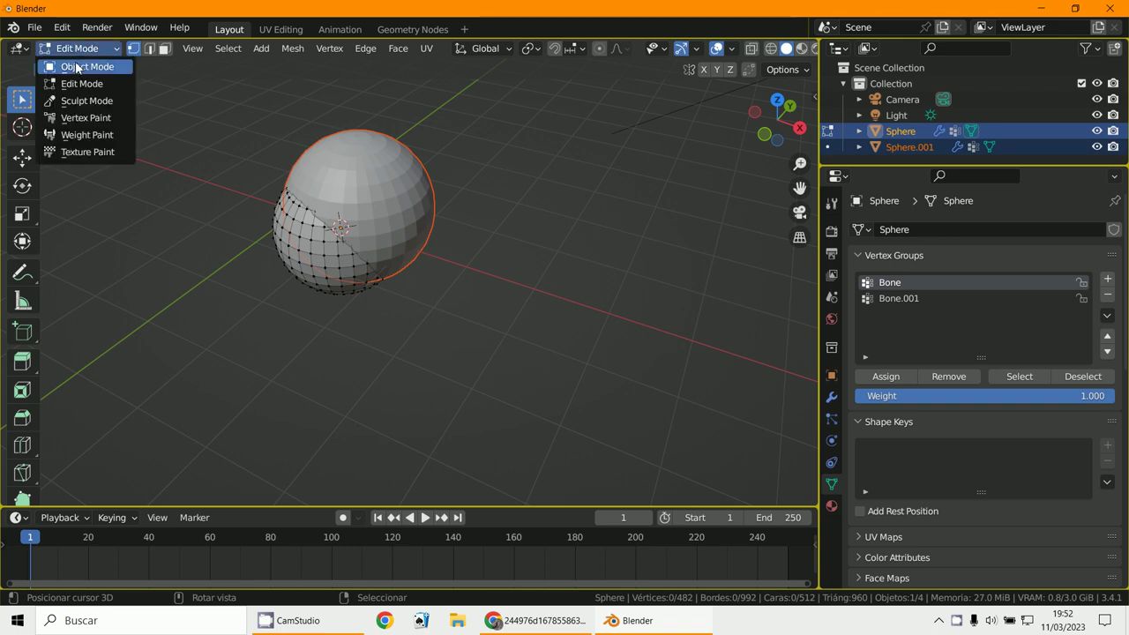
left_click(75, 62)
left_click(399, 215)
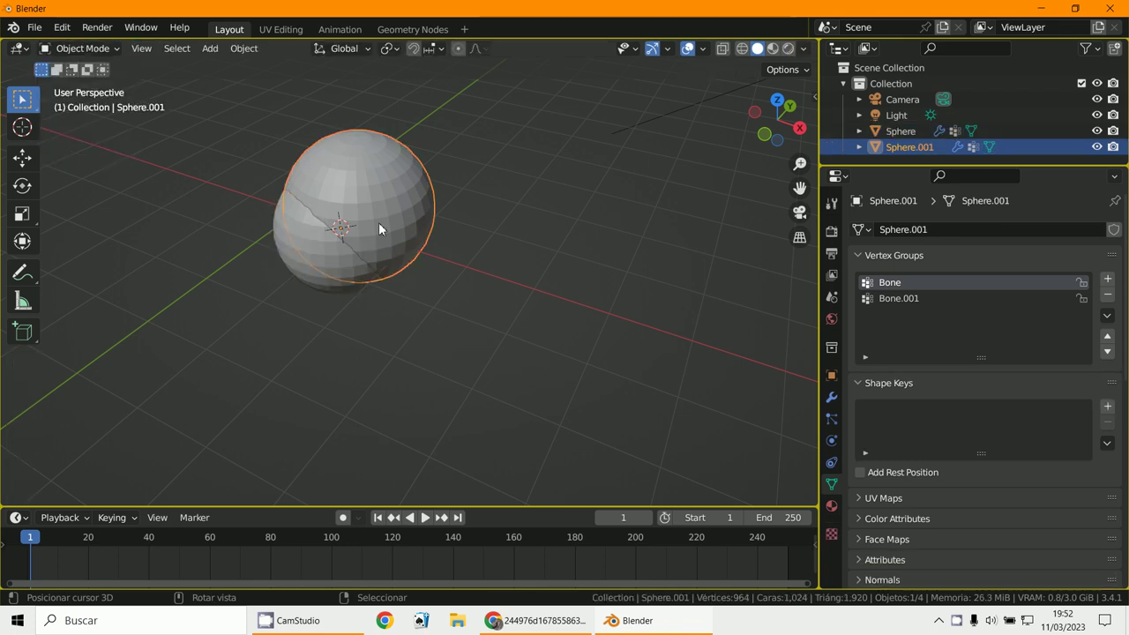
left_click(306, 268)
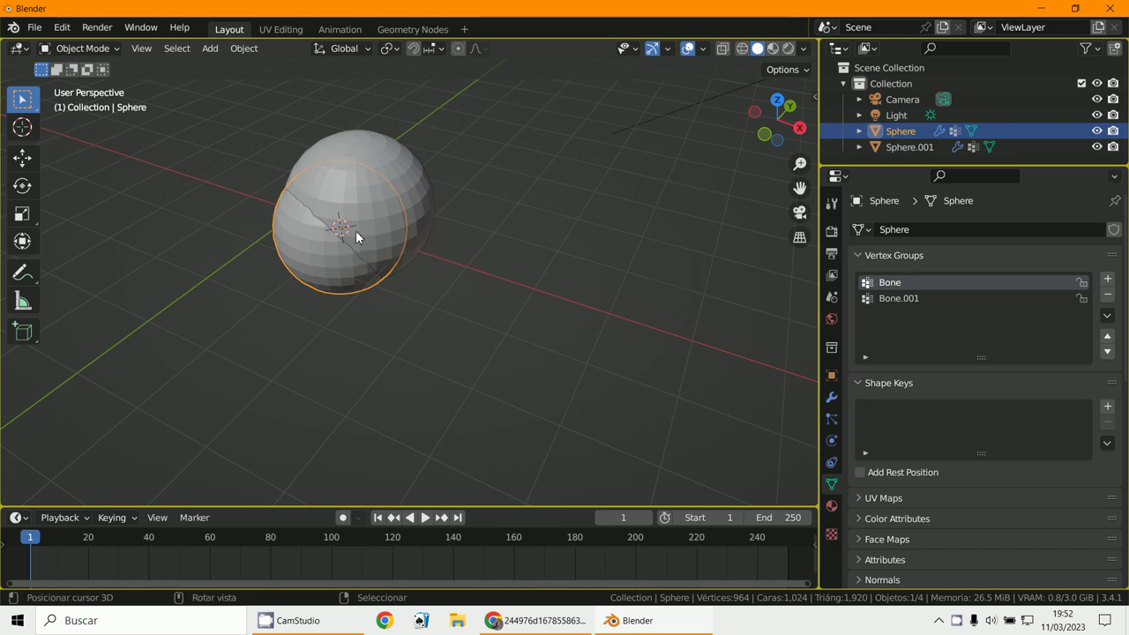
Step: Add a single-bone armature at the 3D cursor, scale it to rise above the spheres and display it In Front
middle_click_drag(356, 232, 350, 269, "shift")
left_click(91, 49)
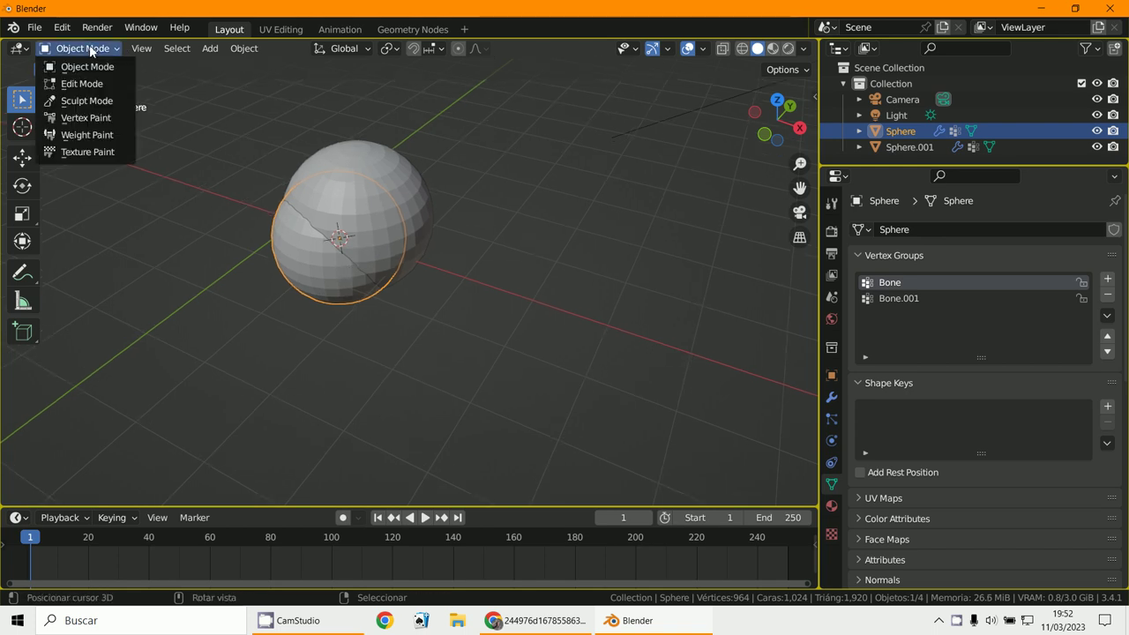
left_click(210, 49)
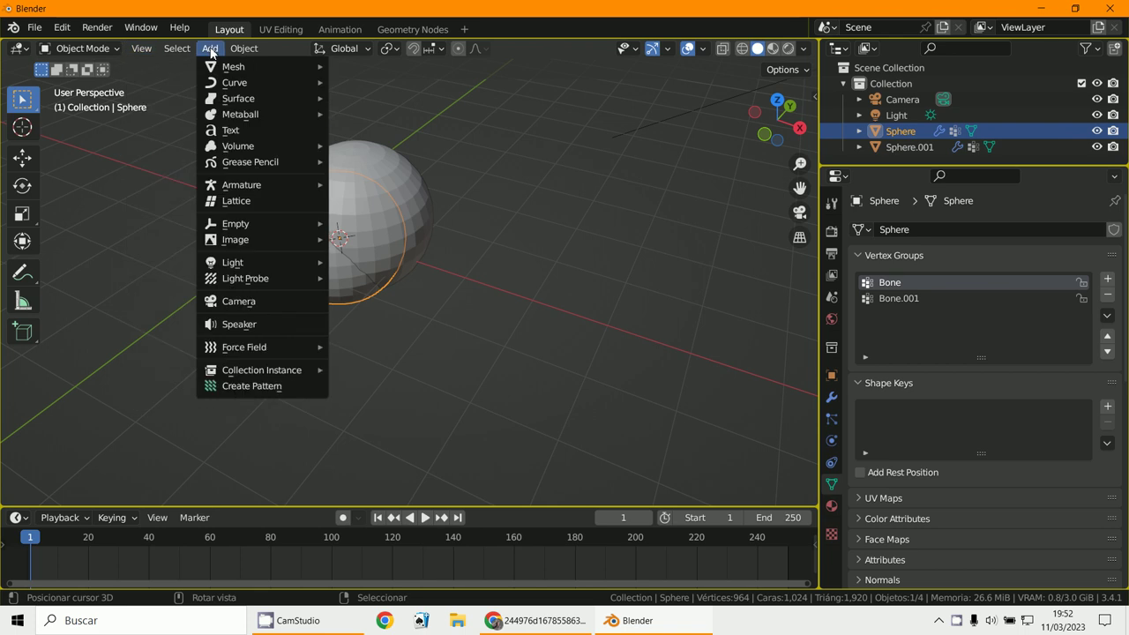
mouse_move(264, 182)
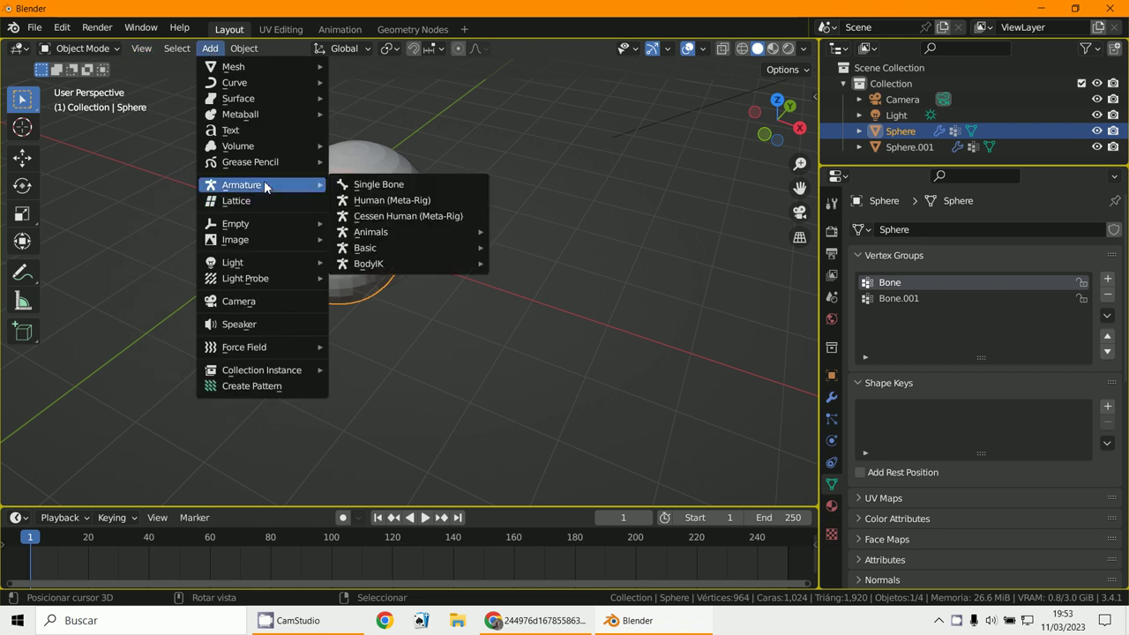
left_click(362, 185)
key("s")
left_click(427, 288)
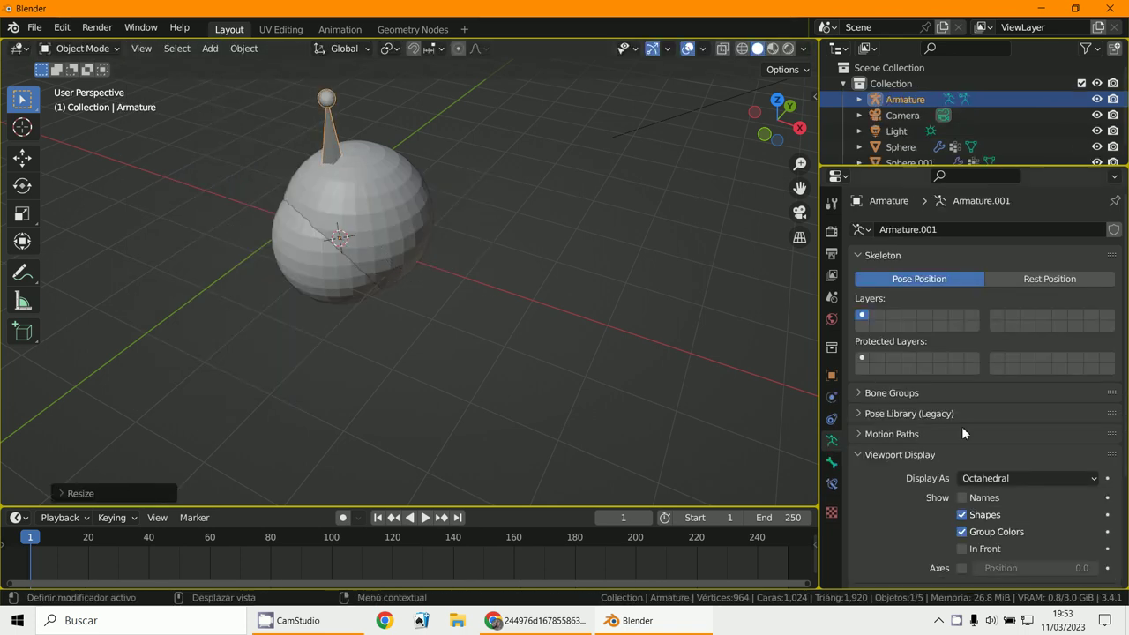
left_click(962, 549)
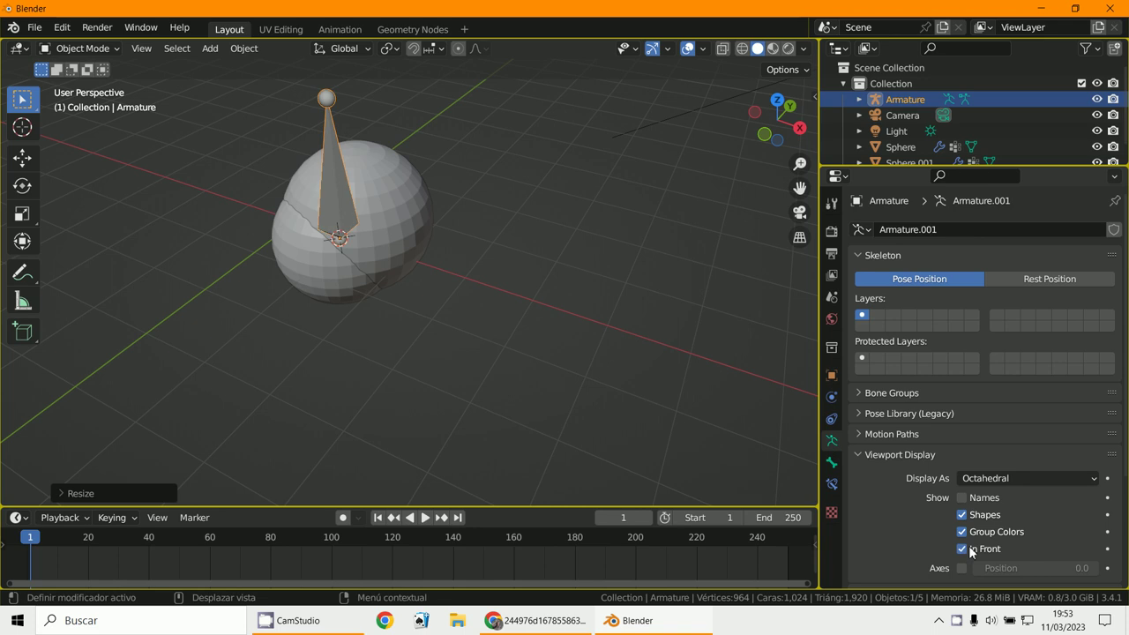
Step: Parent the larger sphere, Sphere.001, to the armature with automatic weights
left_click(379, 246)
left_click(302, 276)
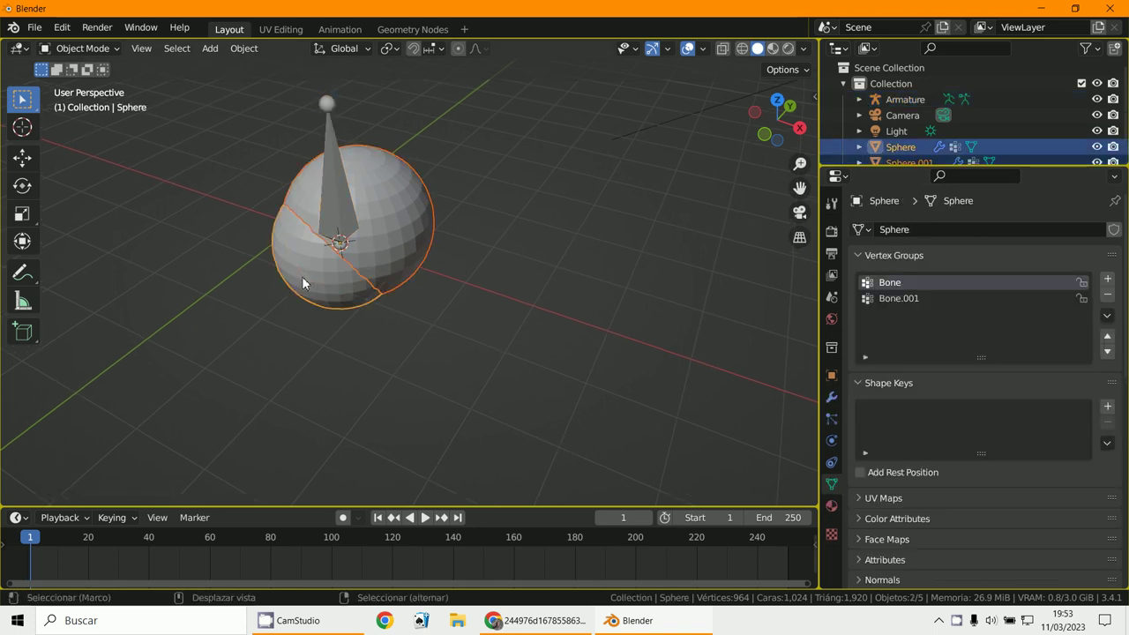
left_click(364, 223)
left_click(328, 157)
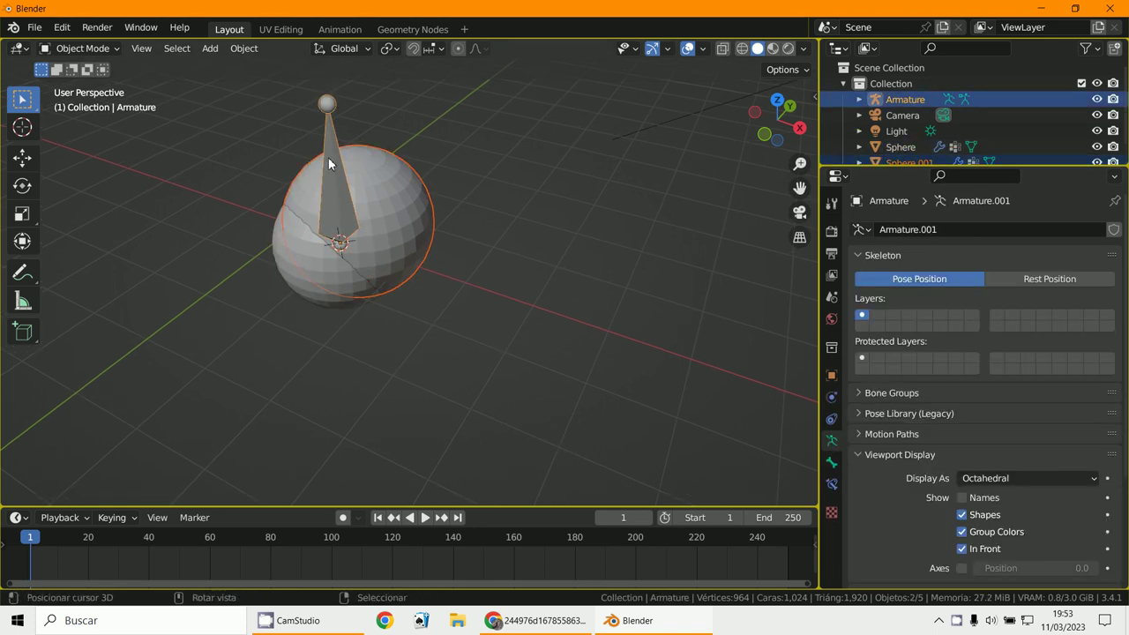
key("ctrl+p")
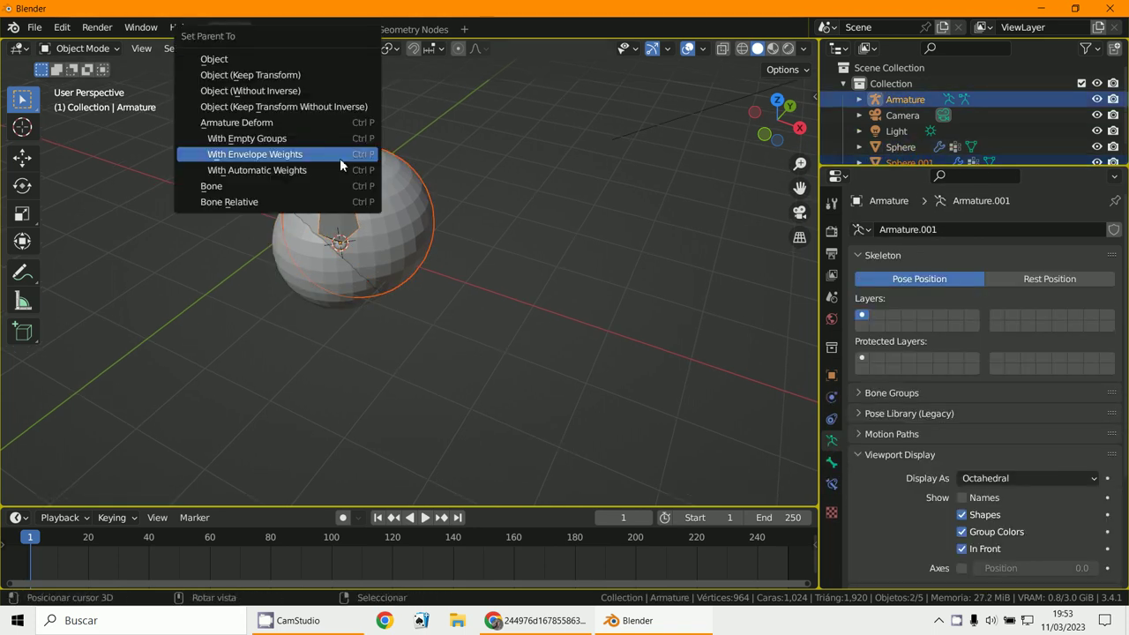
left_click(264, 168)
Step: Parent the smaller sphere to the armature with automatic weights
left_click(317, 256)
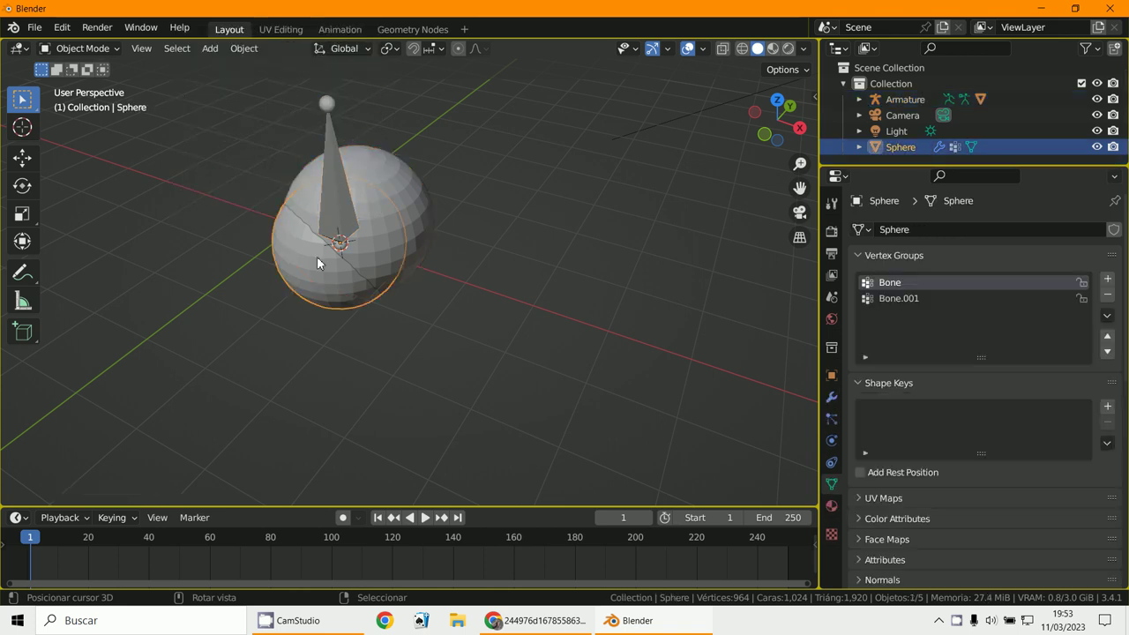
left_click(330, 161, "shift")
key("ctrl+p")
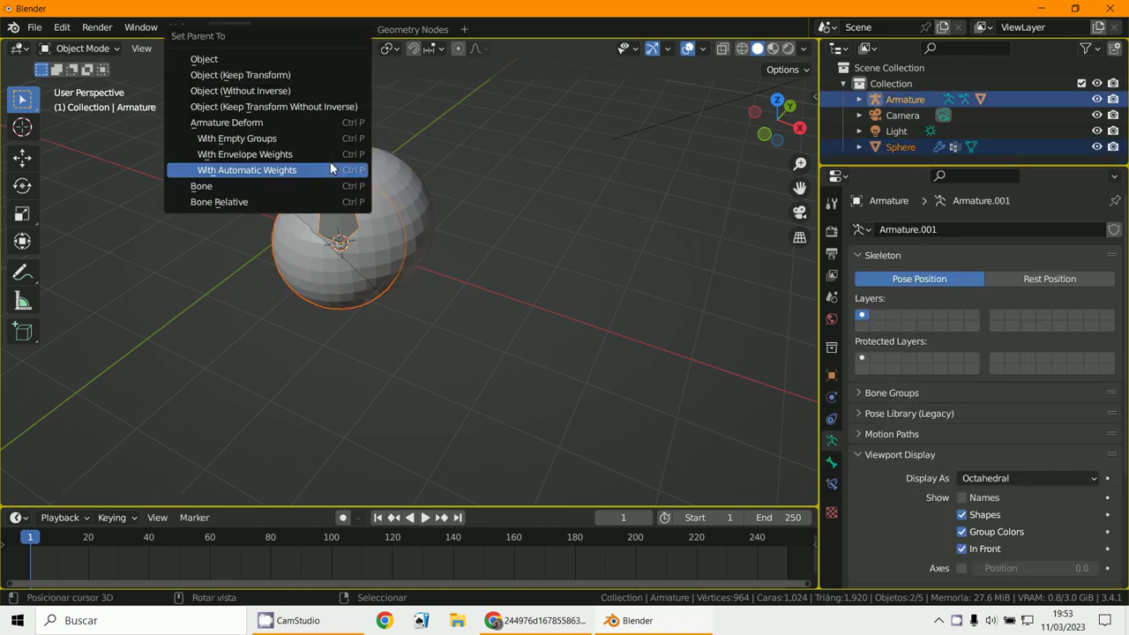
left_click(330, 167)
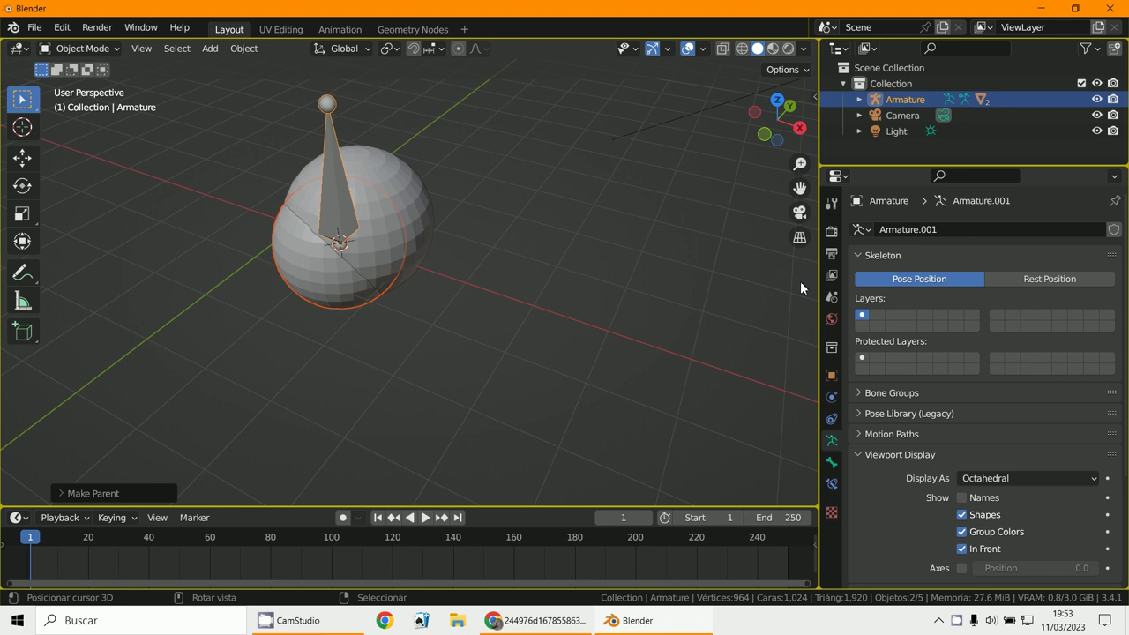
Step: Widen the properties editor and remove the Bone.001 vertex group from the smaller sphere
left_click(830, 296)
left_click_drag(820, 294, 660, 296)
left_click(229, 280)
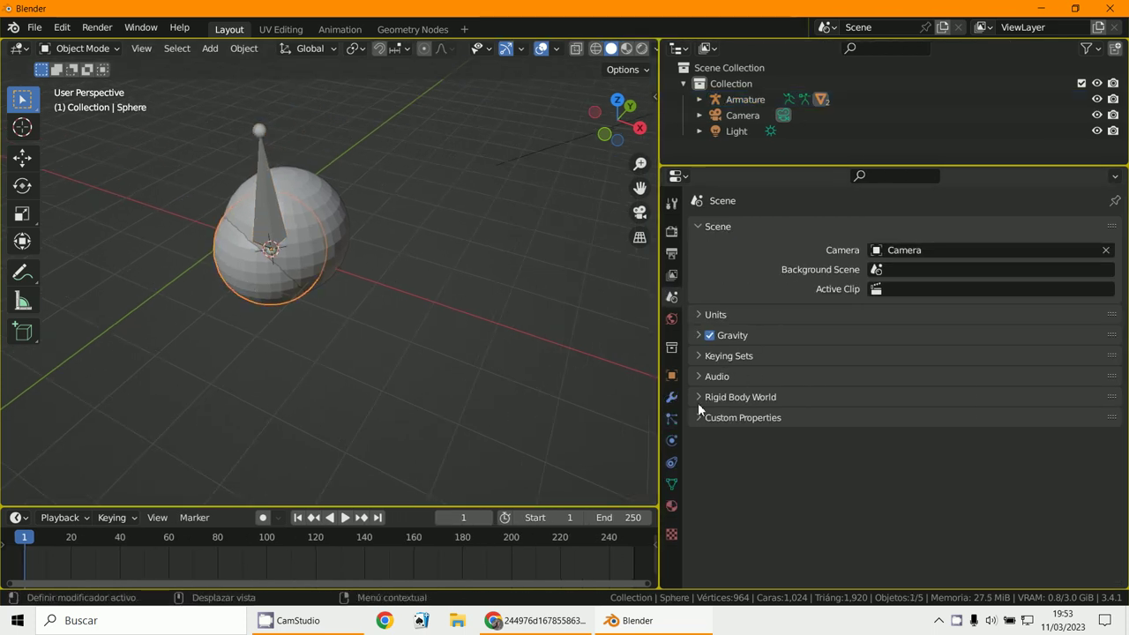
left_click(671, 484)
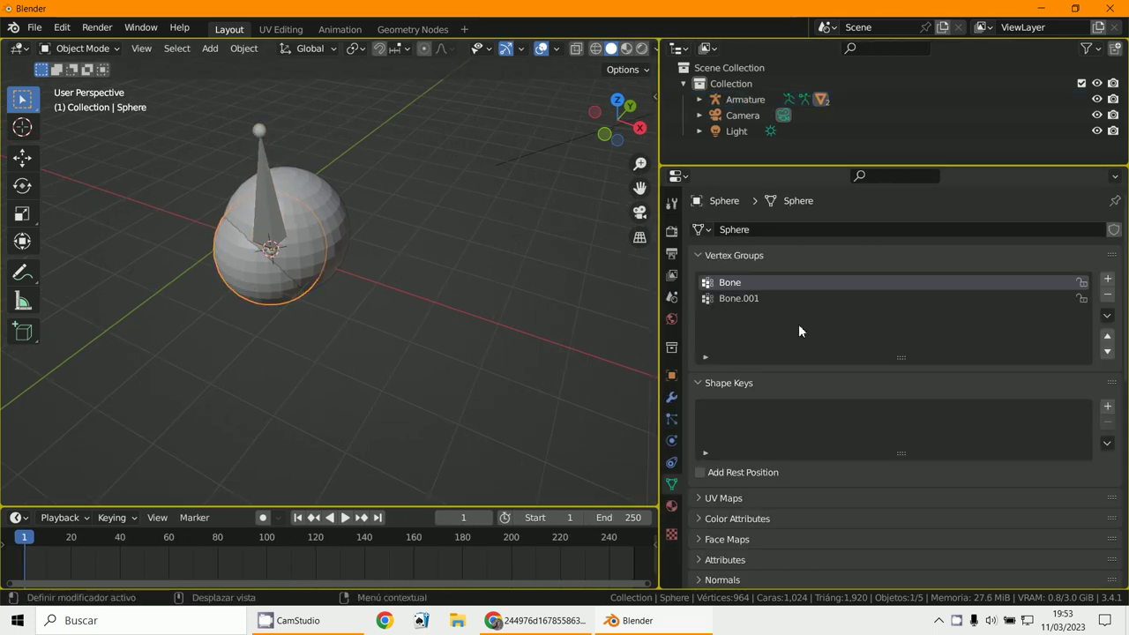
left_click(750, 300)
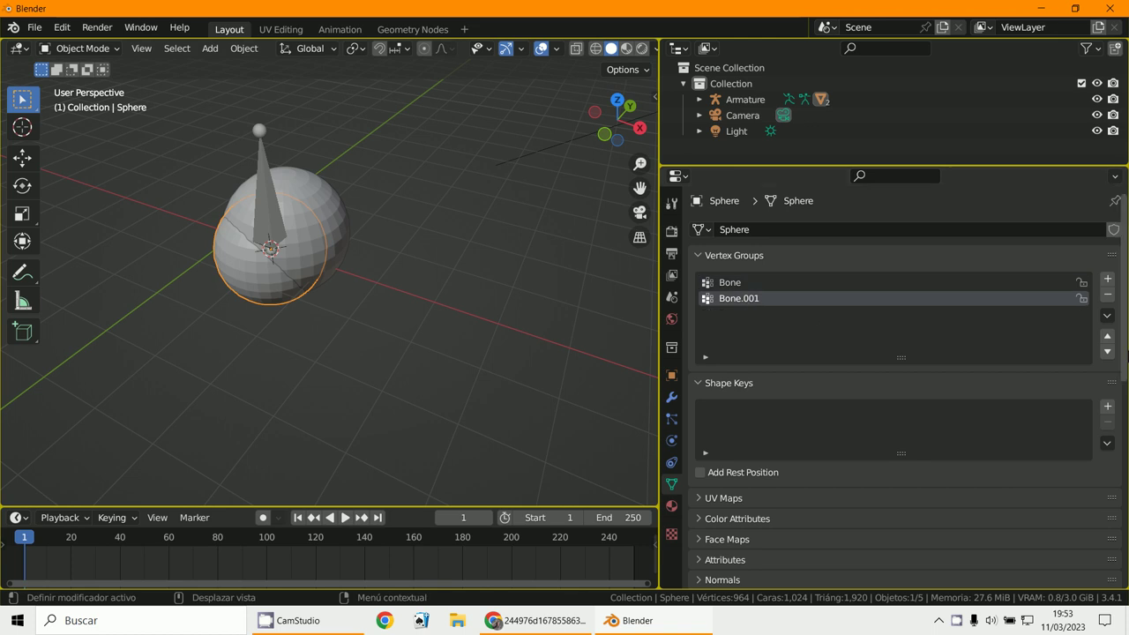
left_click(1107, 294)
Step: Test-rotate the armature's bone in Pose Mode to check how both spheres follow it, and cancel the rotation
left_click(262, 213)
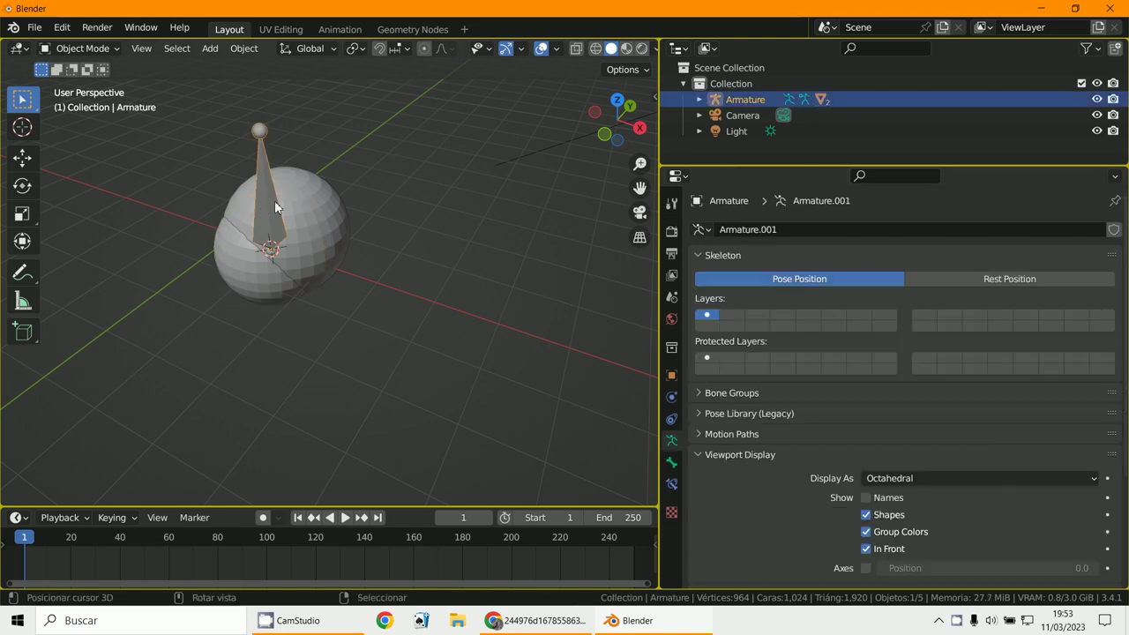
left_click(86, 50)
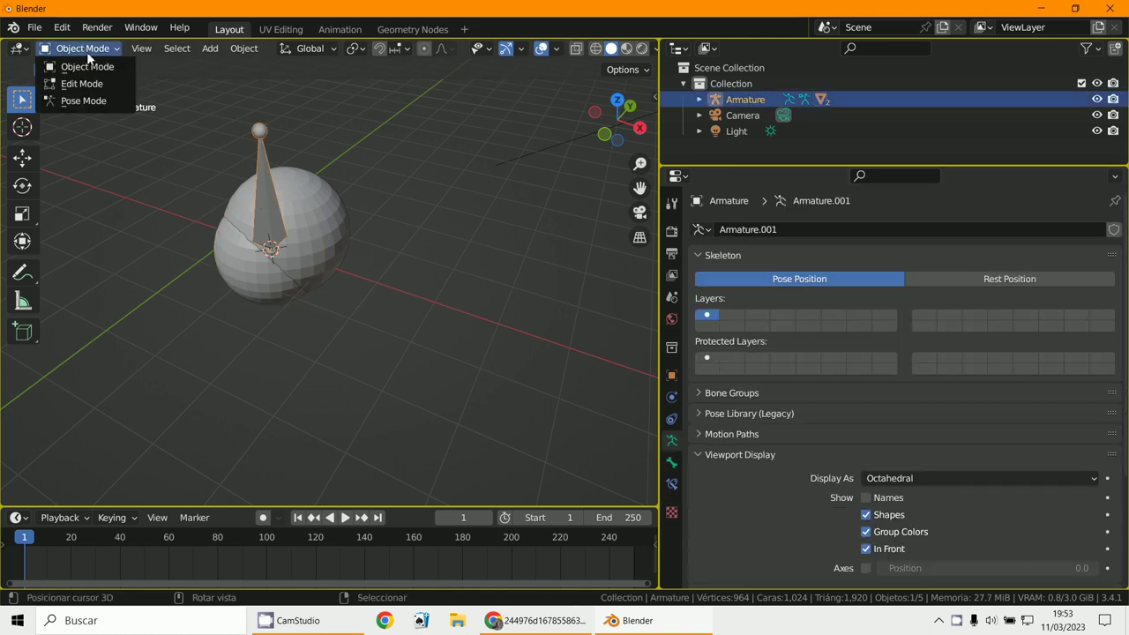
left_click(84, 101)
left_click(272, 197)
key("r")
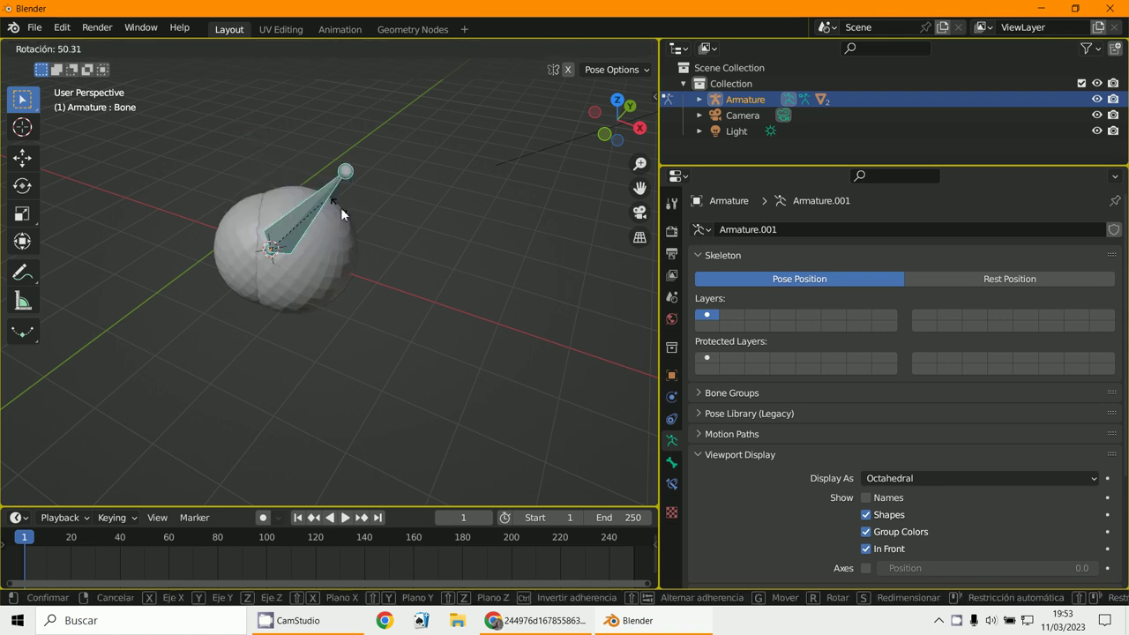
right_click(302, 189)
middle_click_drag(307, 206, 311, 210, "shift")
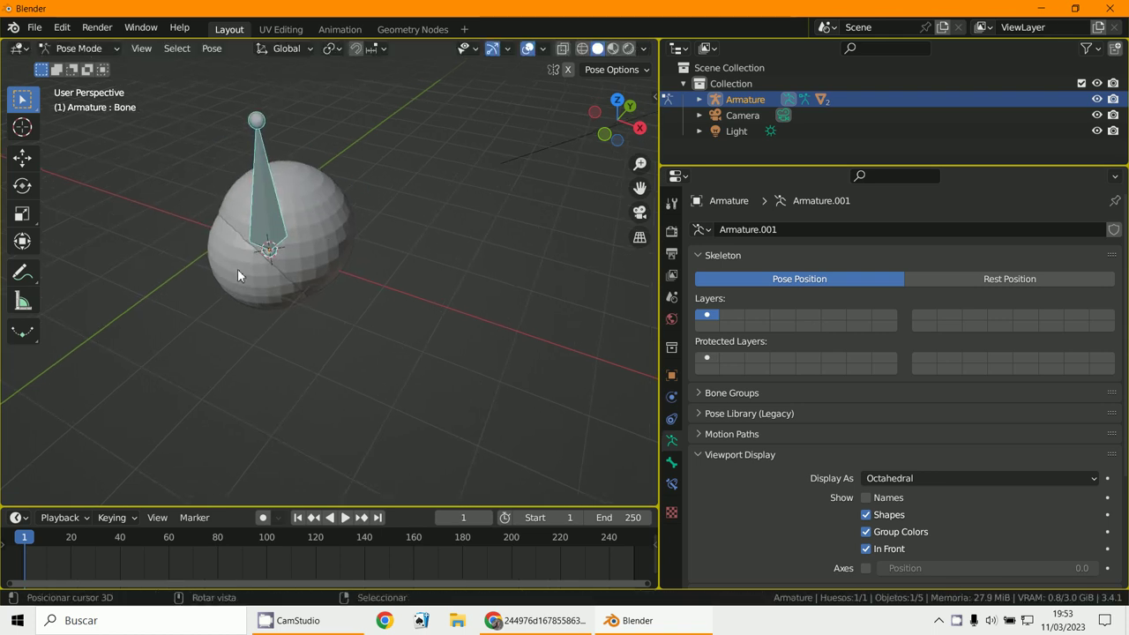
Step: Return to Object Mode and join the smaller sphere into the larger one, Sphere.001
left_click(91, 49)
left_click(88, 65)
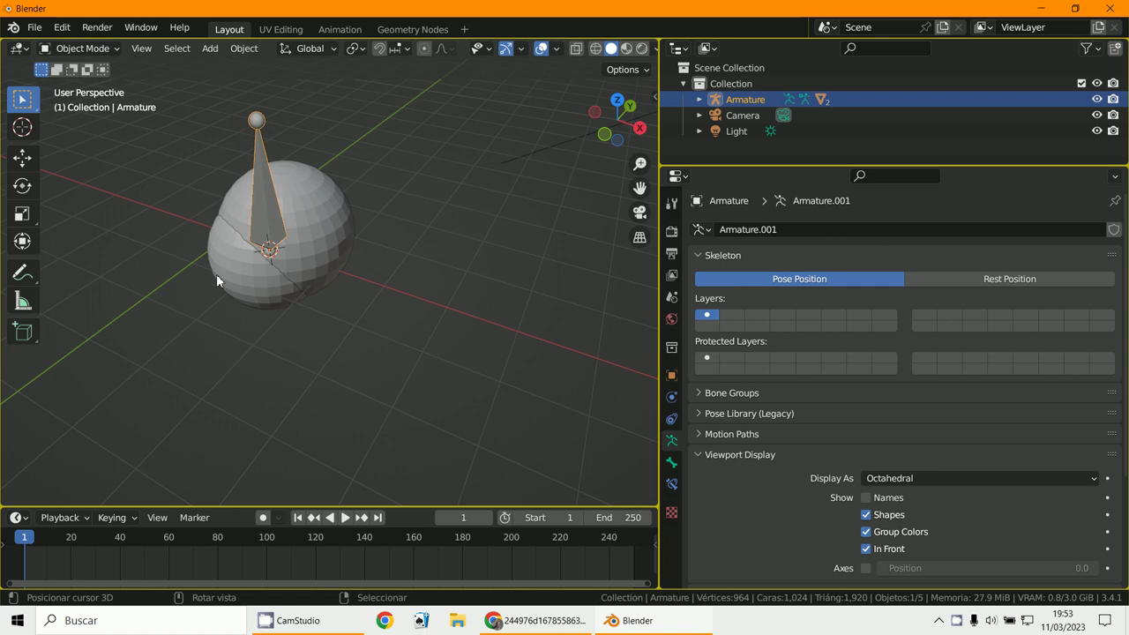
left_click(221, 275)
left_click(338, 209, "shift")
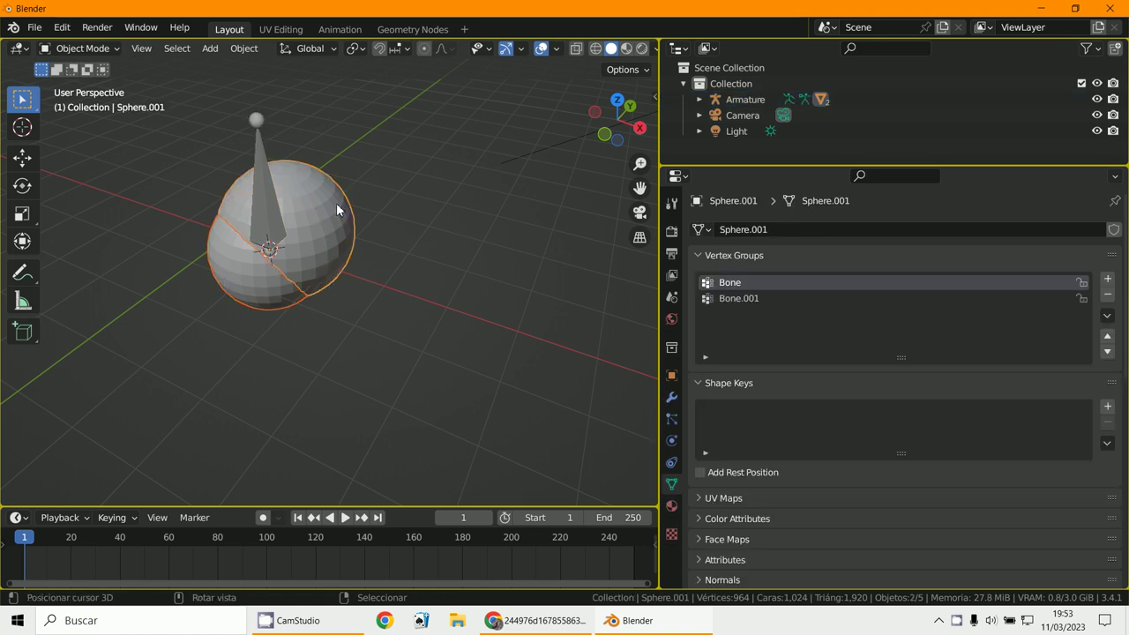
key("ctrl+j")
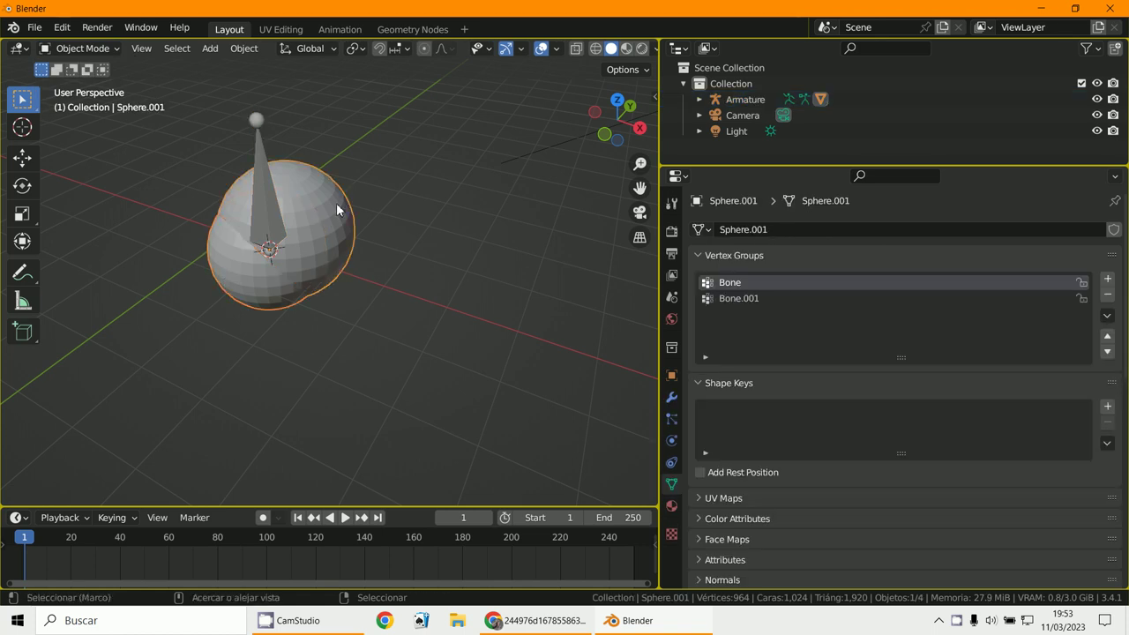
Step: Look at the joined mesh's geometry in Edit Mode and return to Object Mode
left_click(435, 315)
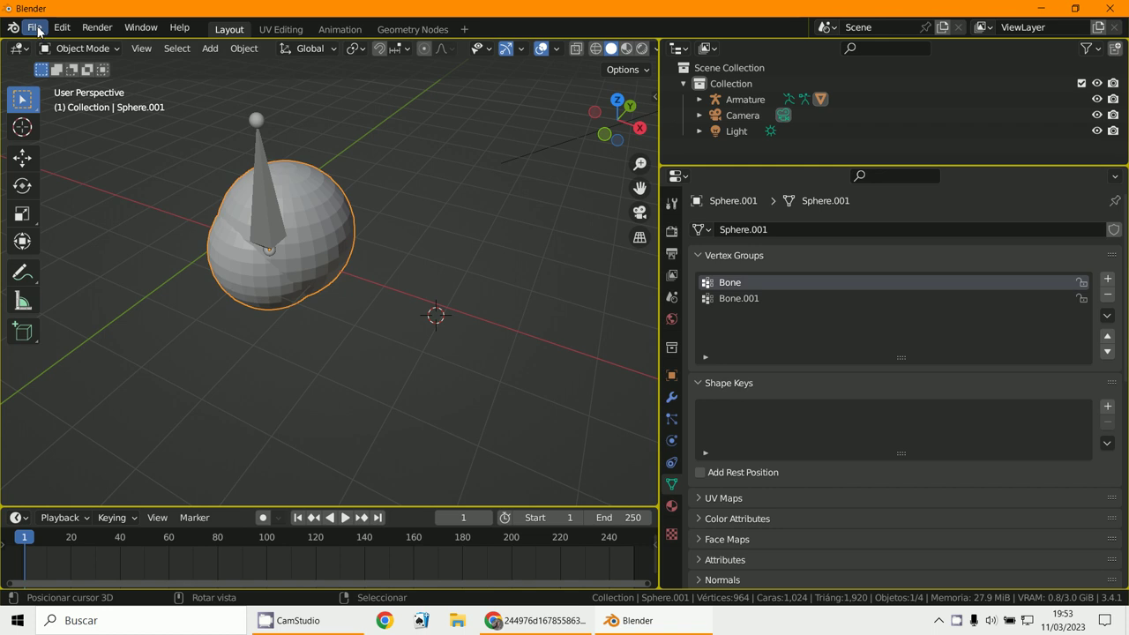
left_click(67, 51)
left_click(81, 83)
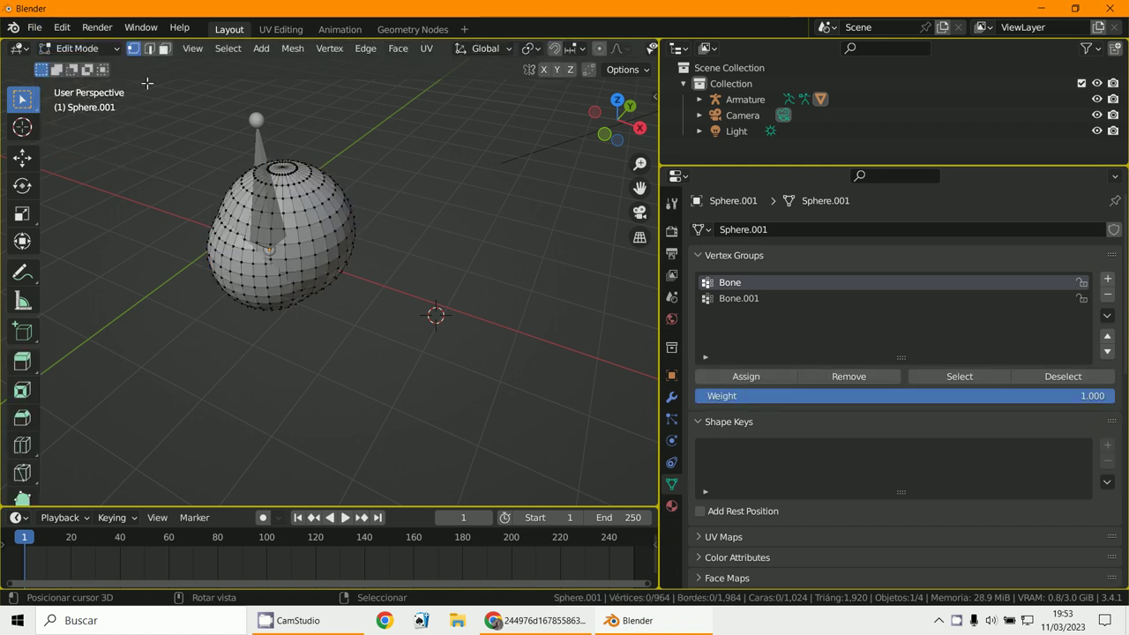
left_click(101, 49)
left_click(89, 66)
left_click(262, 156)
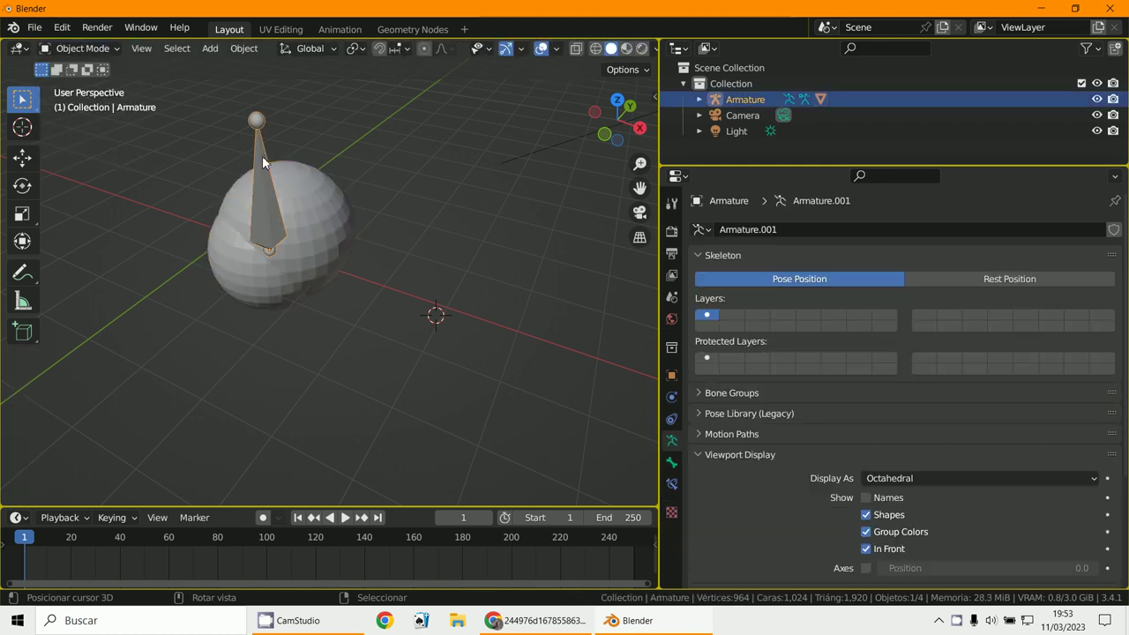
key("r")
key("Escape")
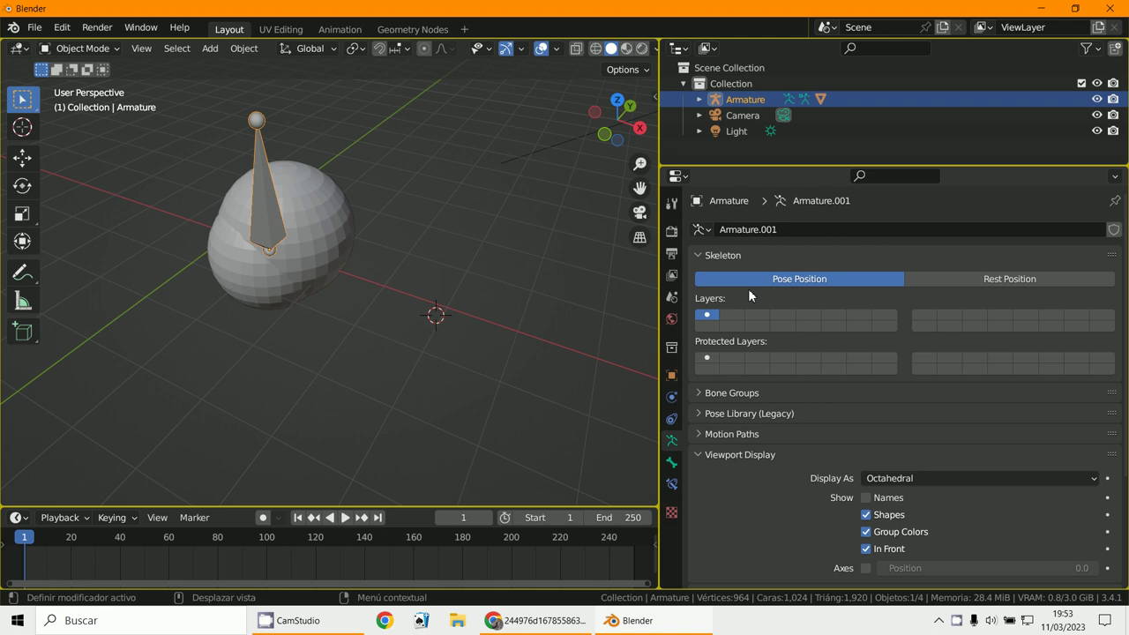
Step: Remove the Bone.001 vertex group from the joined spheres, keeping only the Bone group
left_click(348, 247)
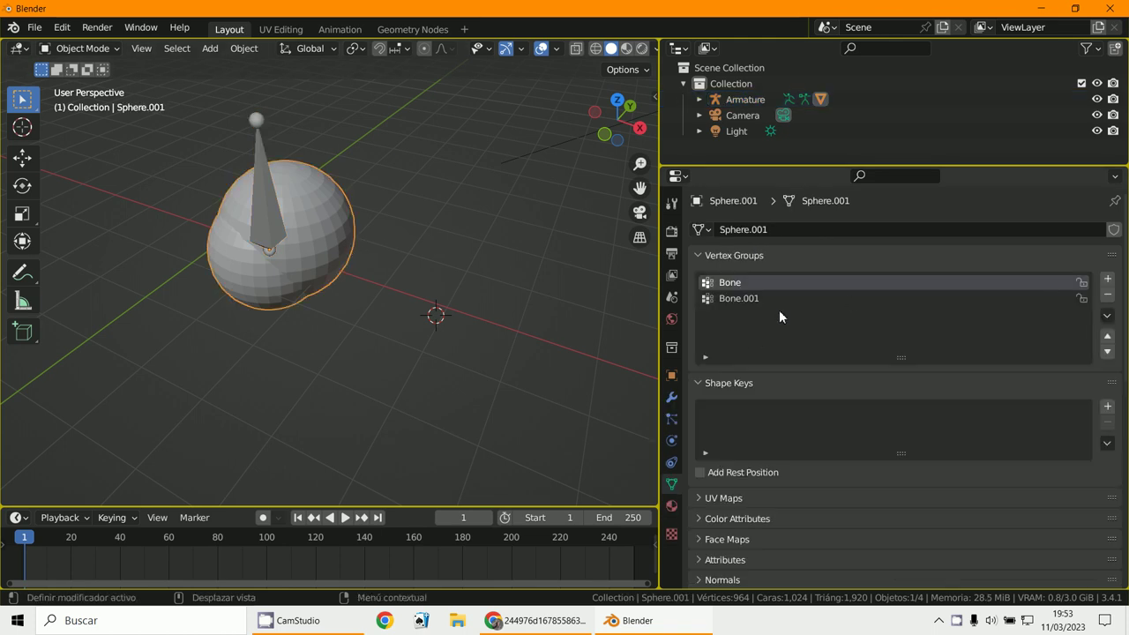
left_click(748, 298)
left_click(1108, 293)
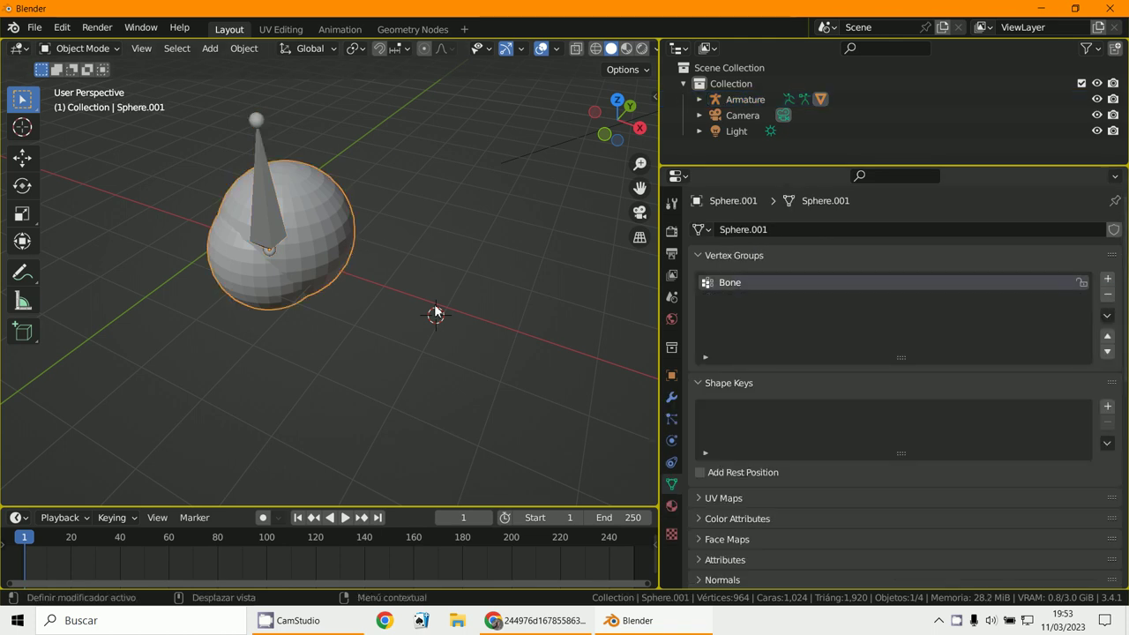
Step: Check the armature and the joined mesh in turn, and switch to Chrome to view the forum's eye-mesh screenshot
left_click(270, 177)
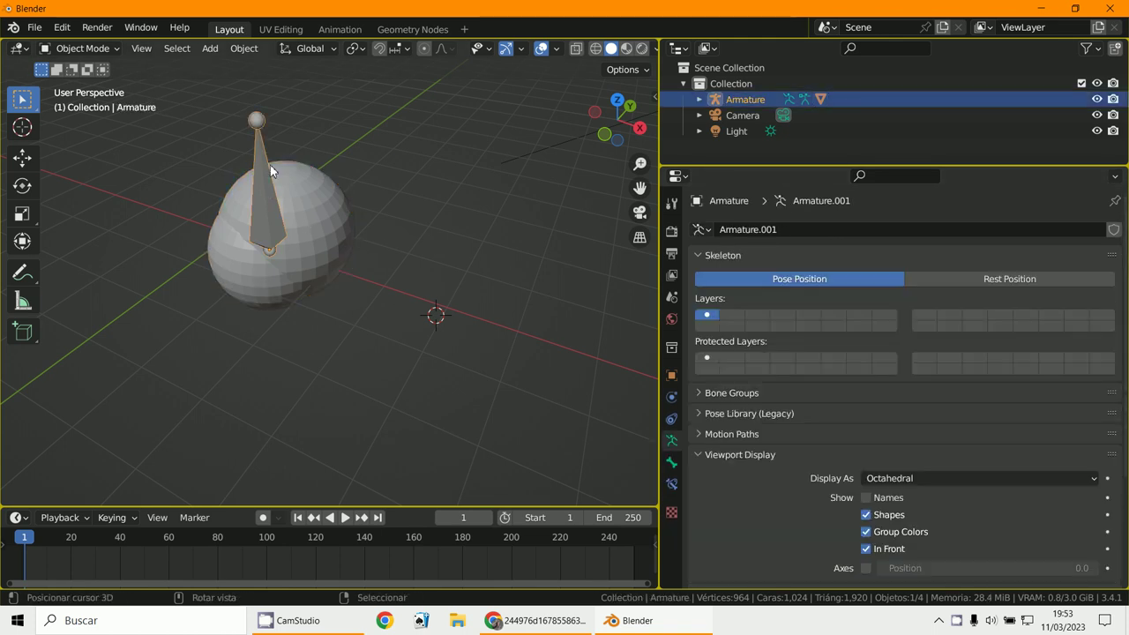
left_click(300, 236)
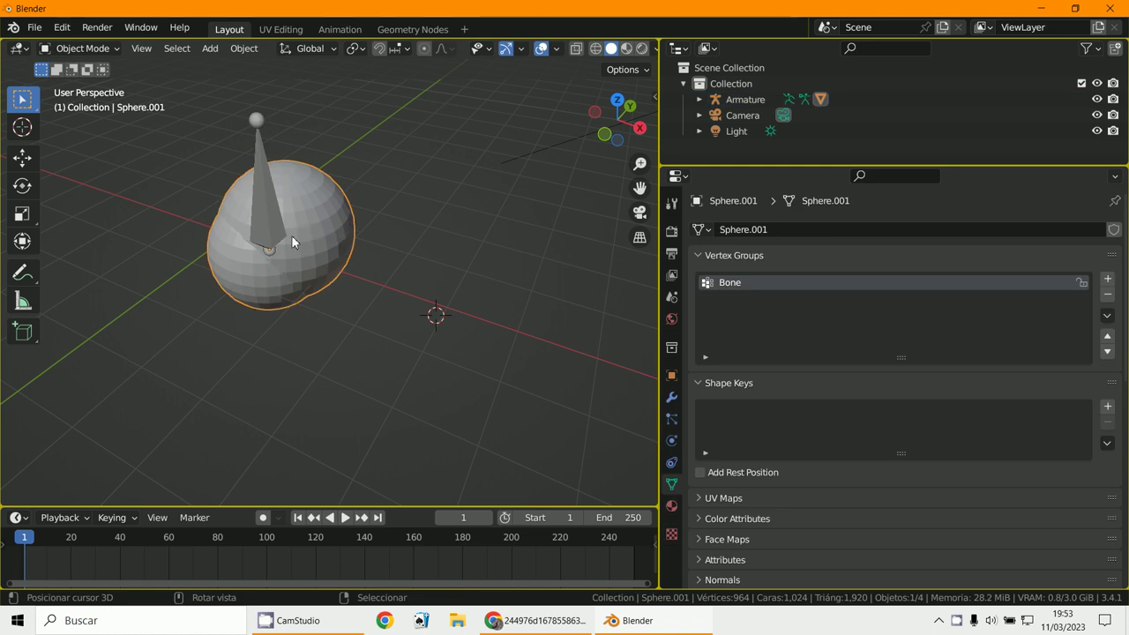
middle_click_drag(281, 264, 403, 315)
left_click(534, 620)
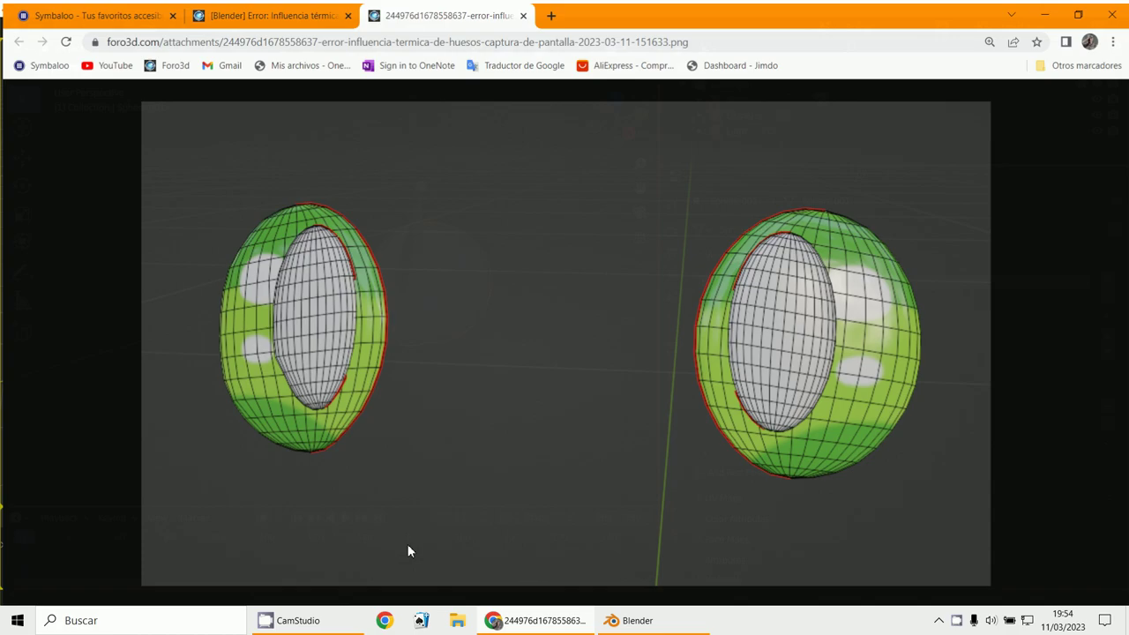